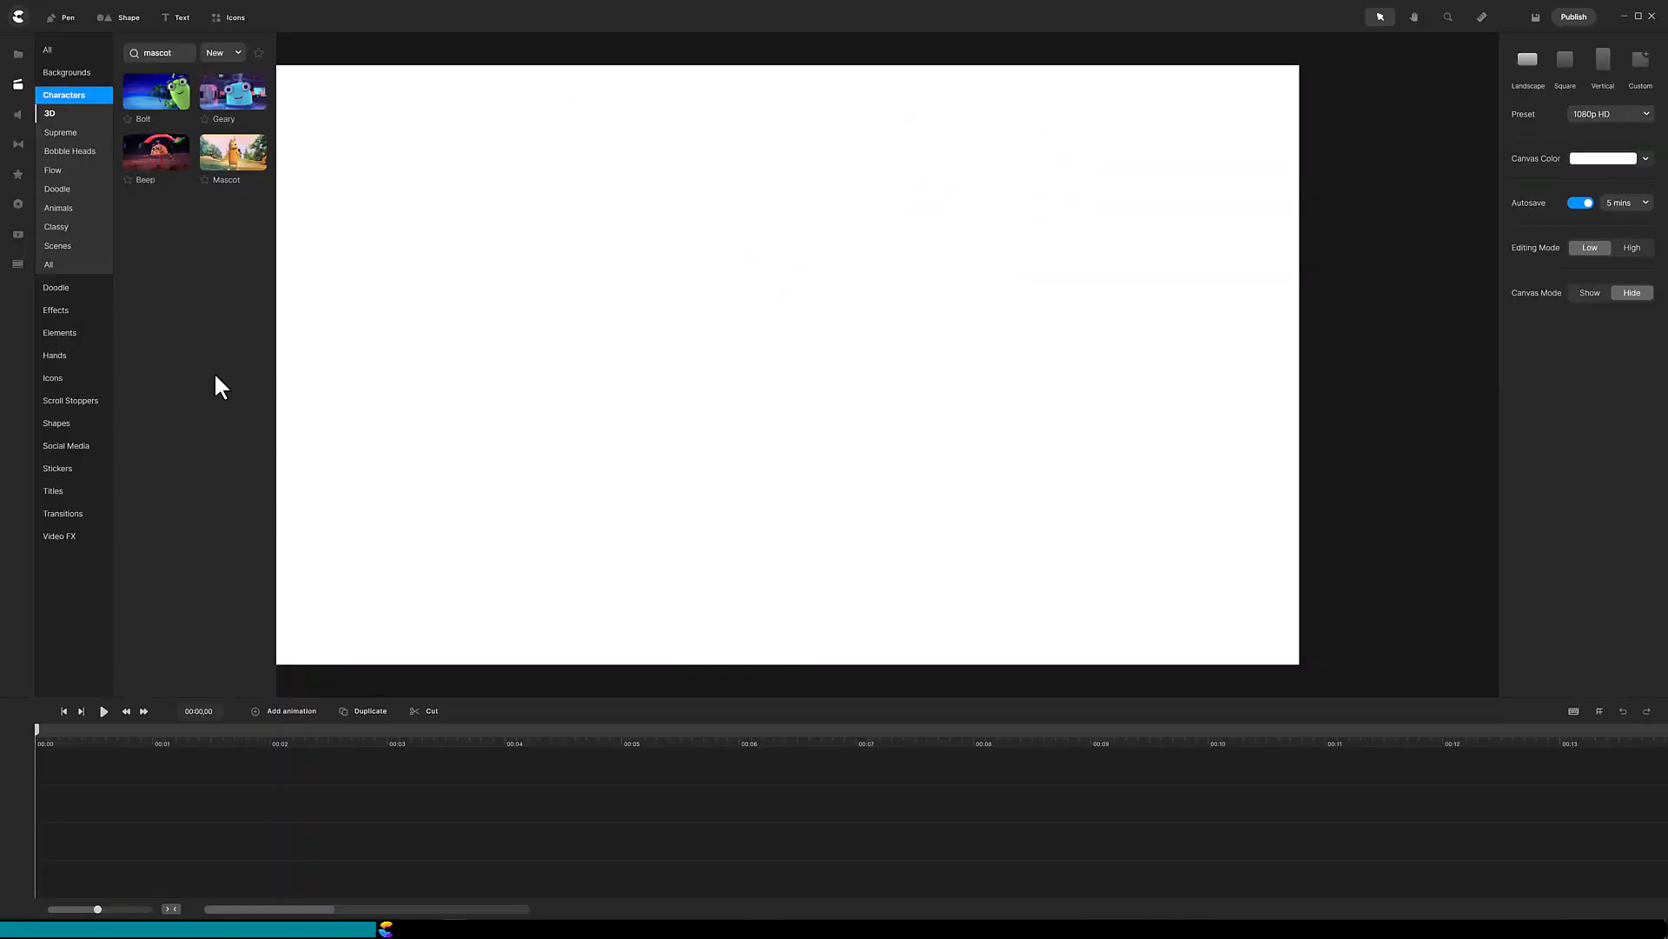
Add the Mascot character to the canvas and change its action to Running Away.
drag(233, 182, 764, 320)
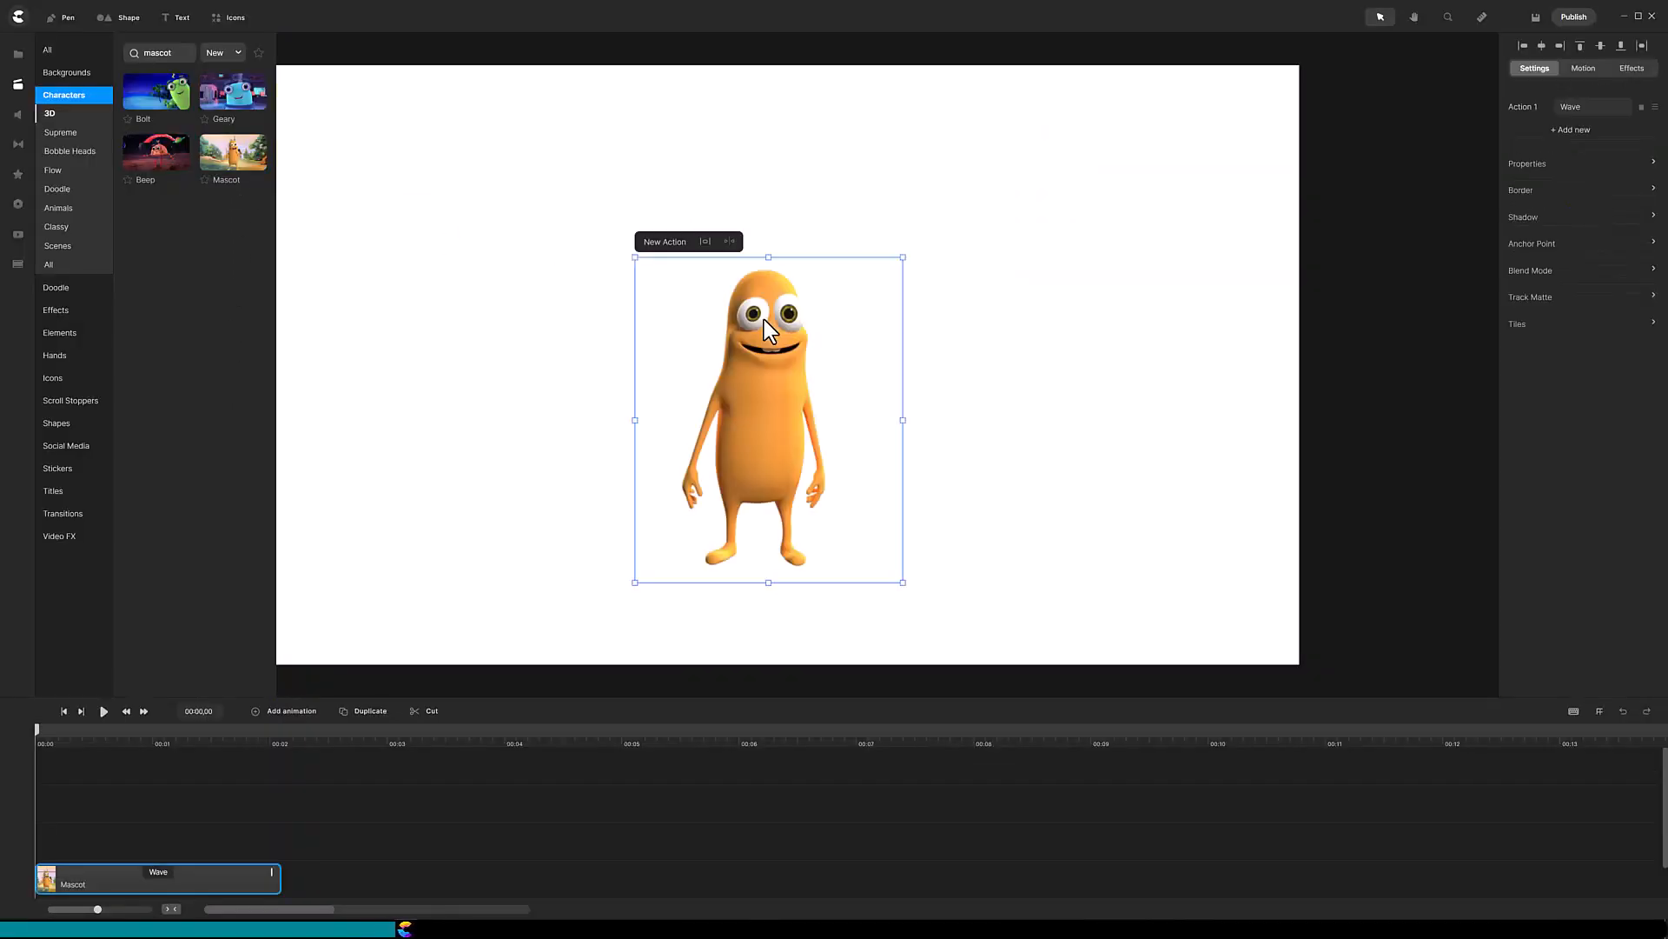
click(1571, 107)
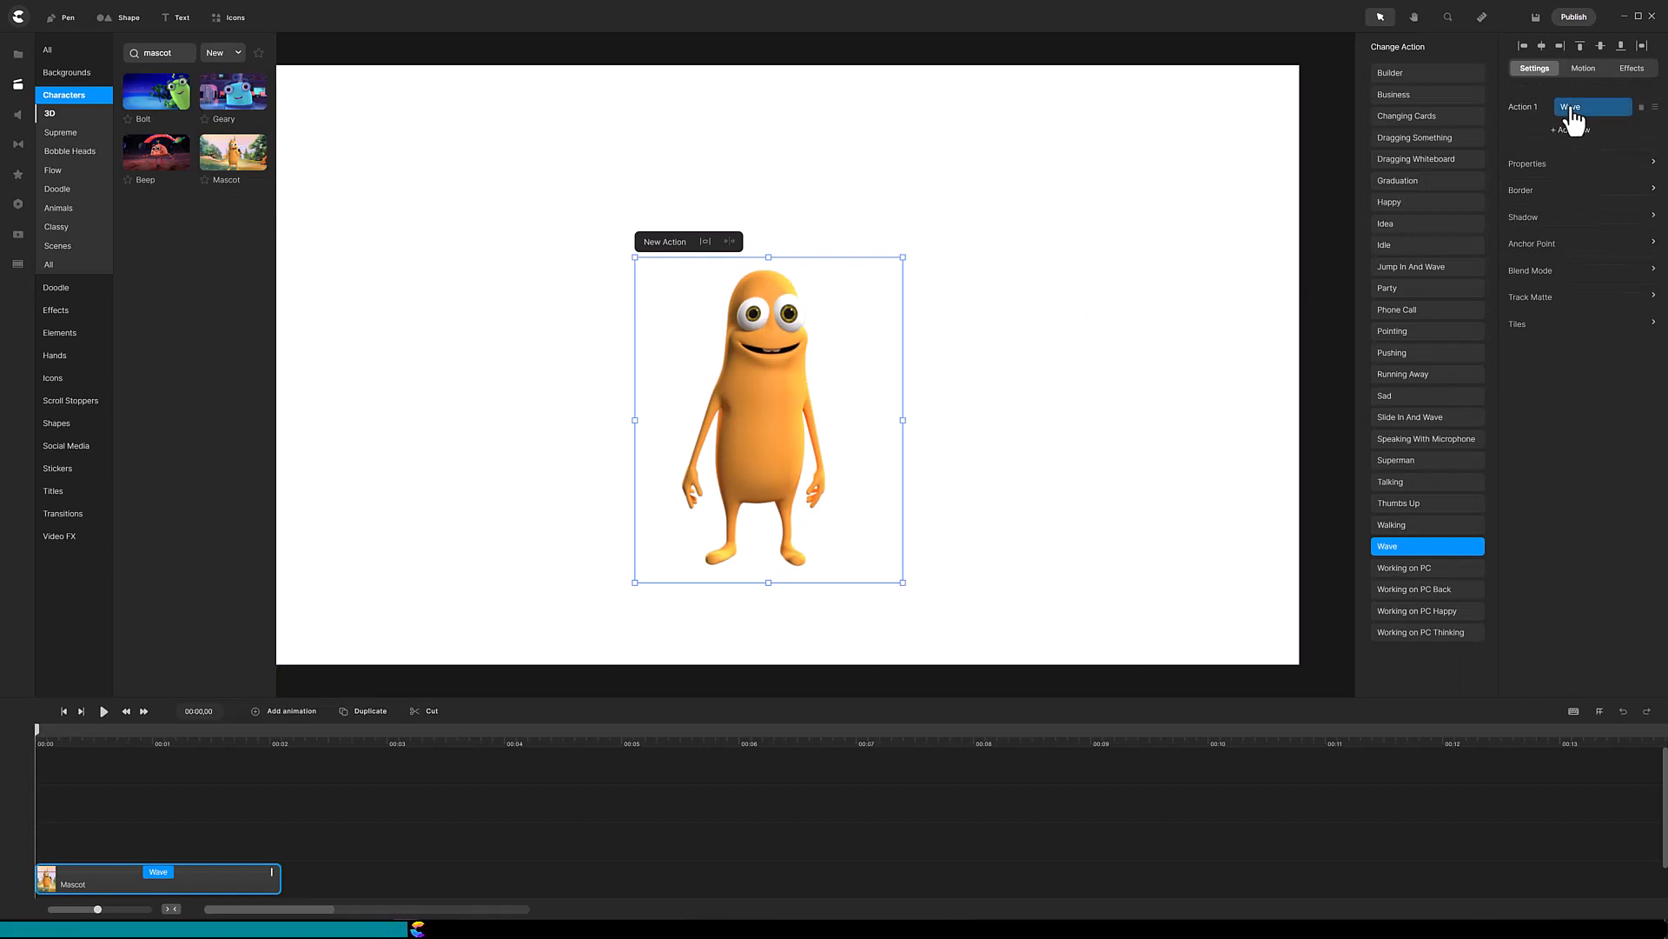
click(1418, 379)
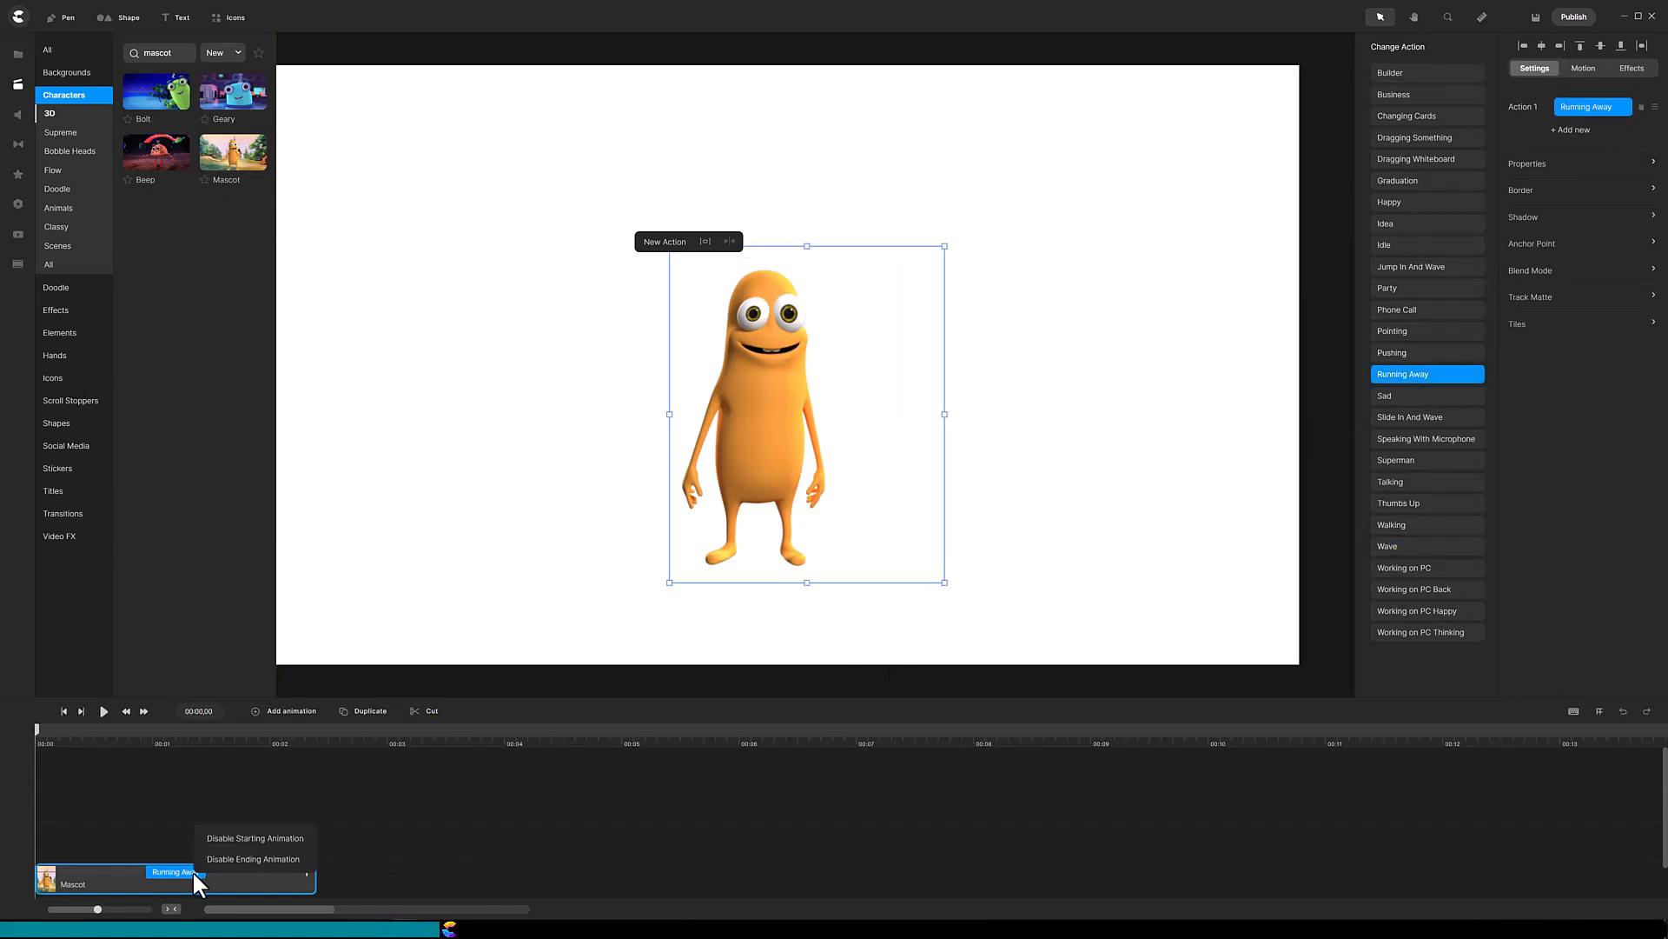
Disable the Running Away action's starting and ending animations and extend the mascot clip to about 9 seconds.
click(211, 858)
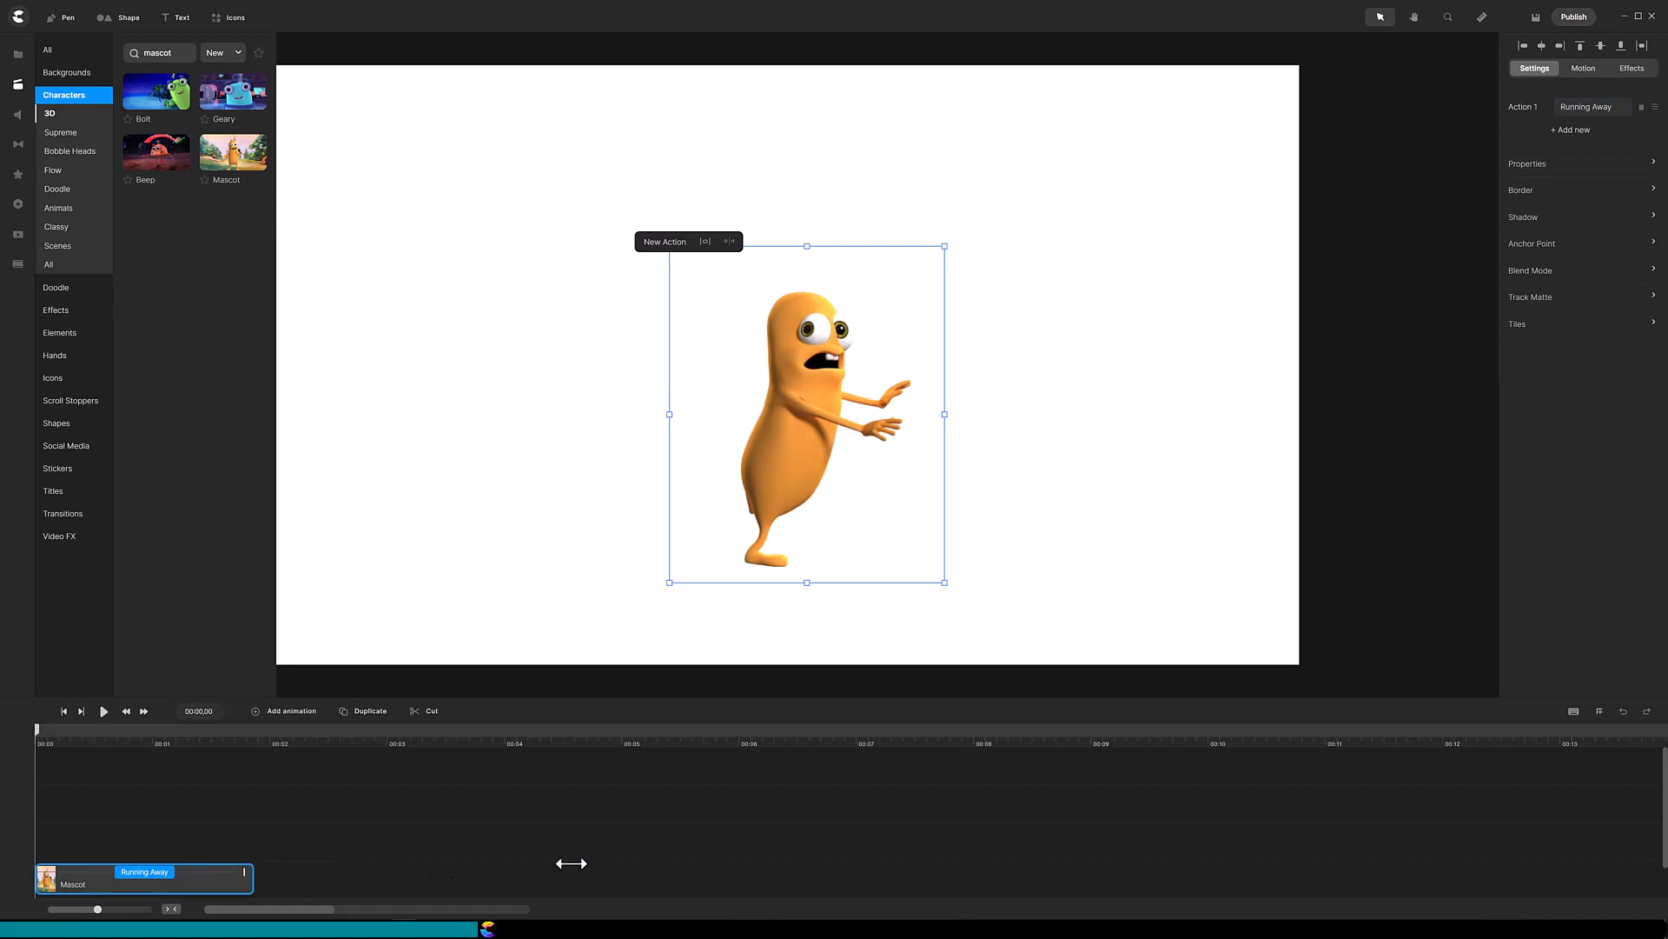
drag(571, 863, 1096, 841)
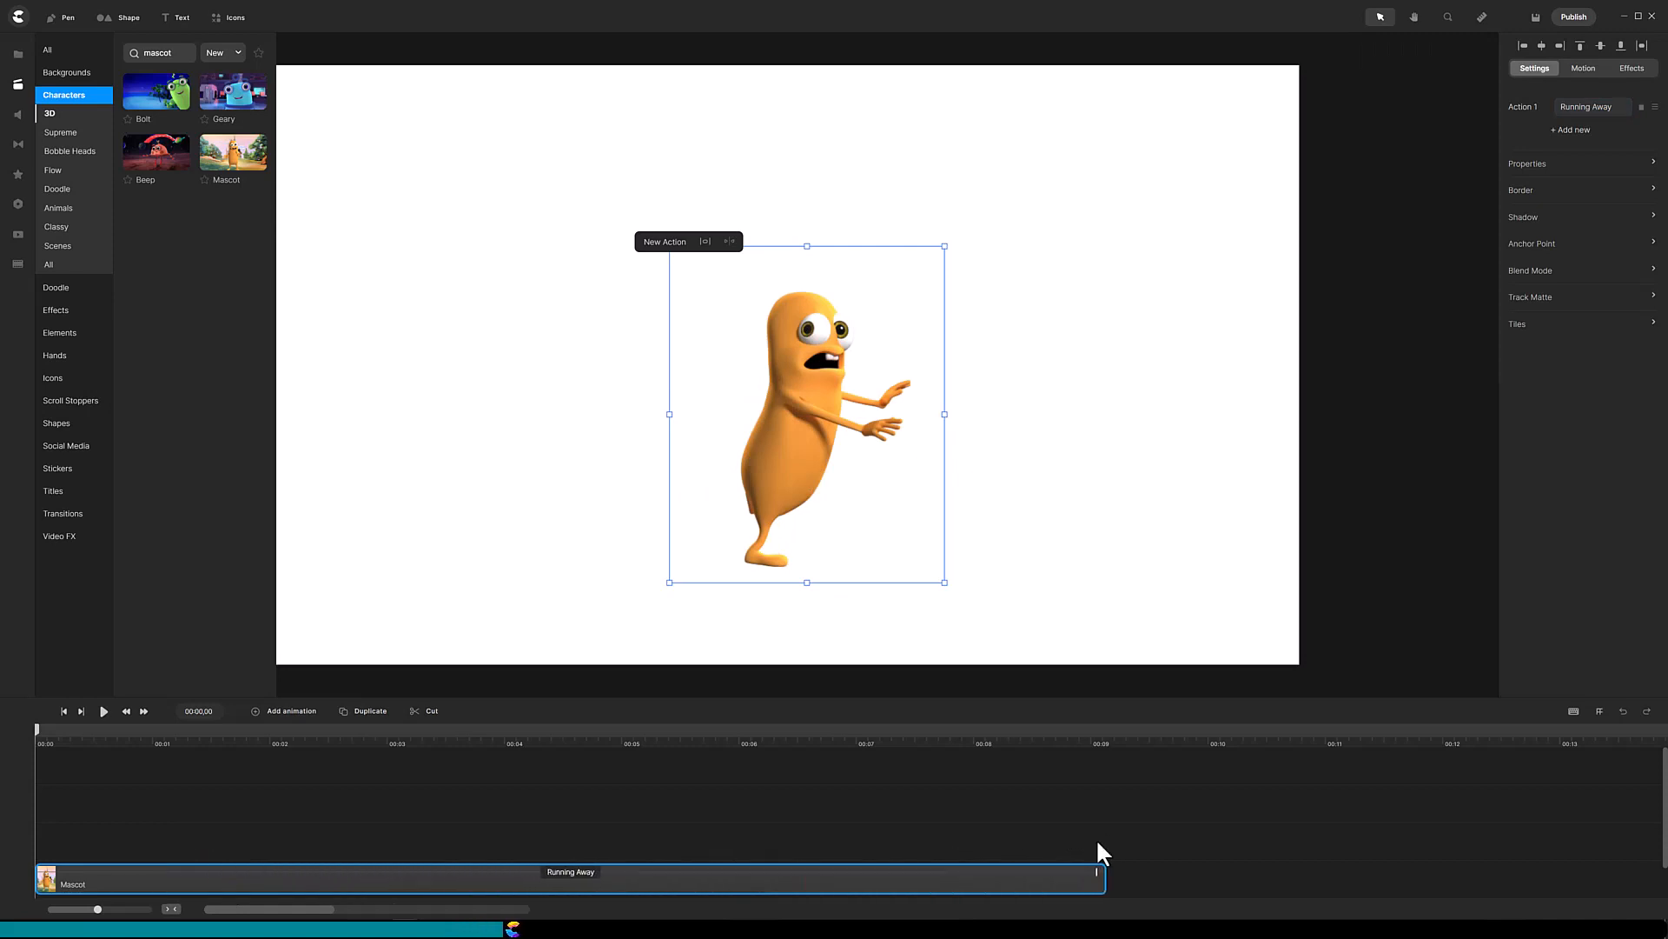
Add a Sad action after Running Away and extend the mascot clip to about 13.7 seconds.
click(1573, 129)
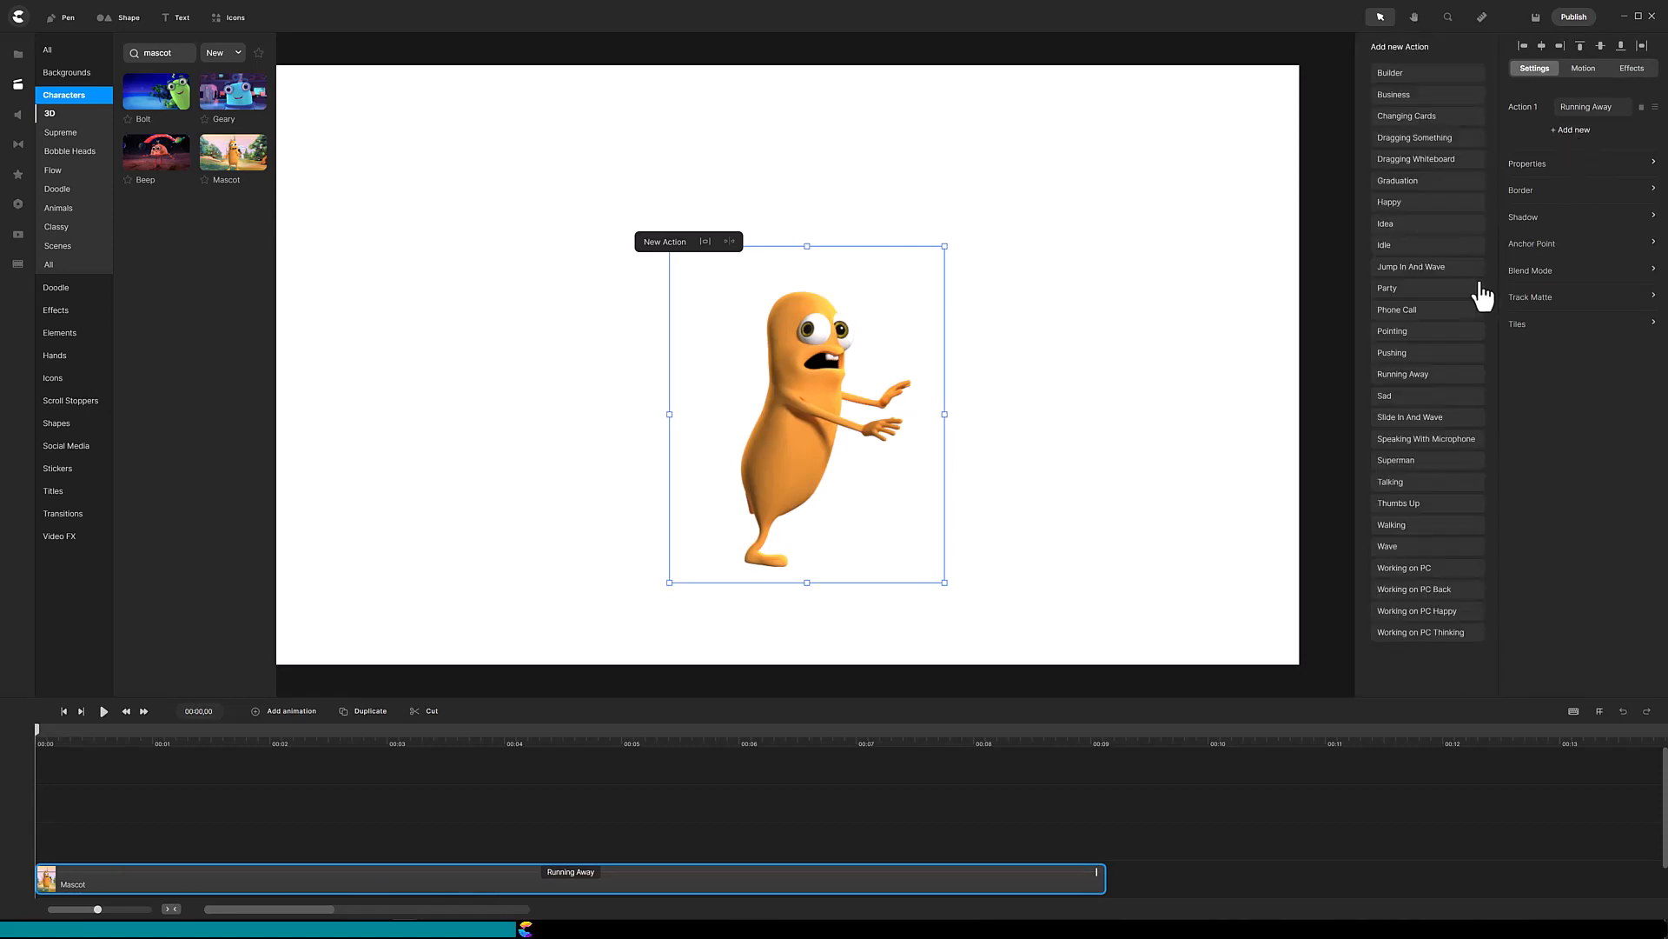
click(1383, 397)
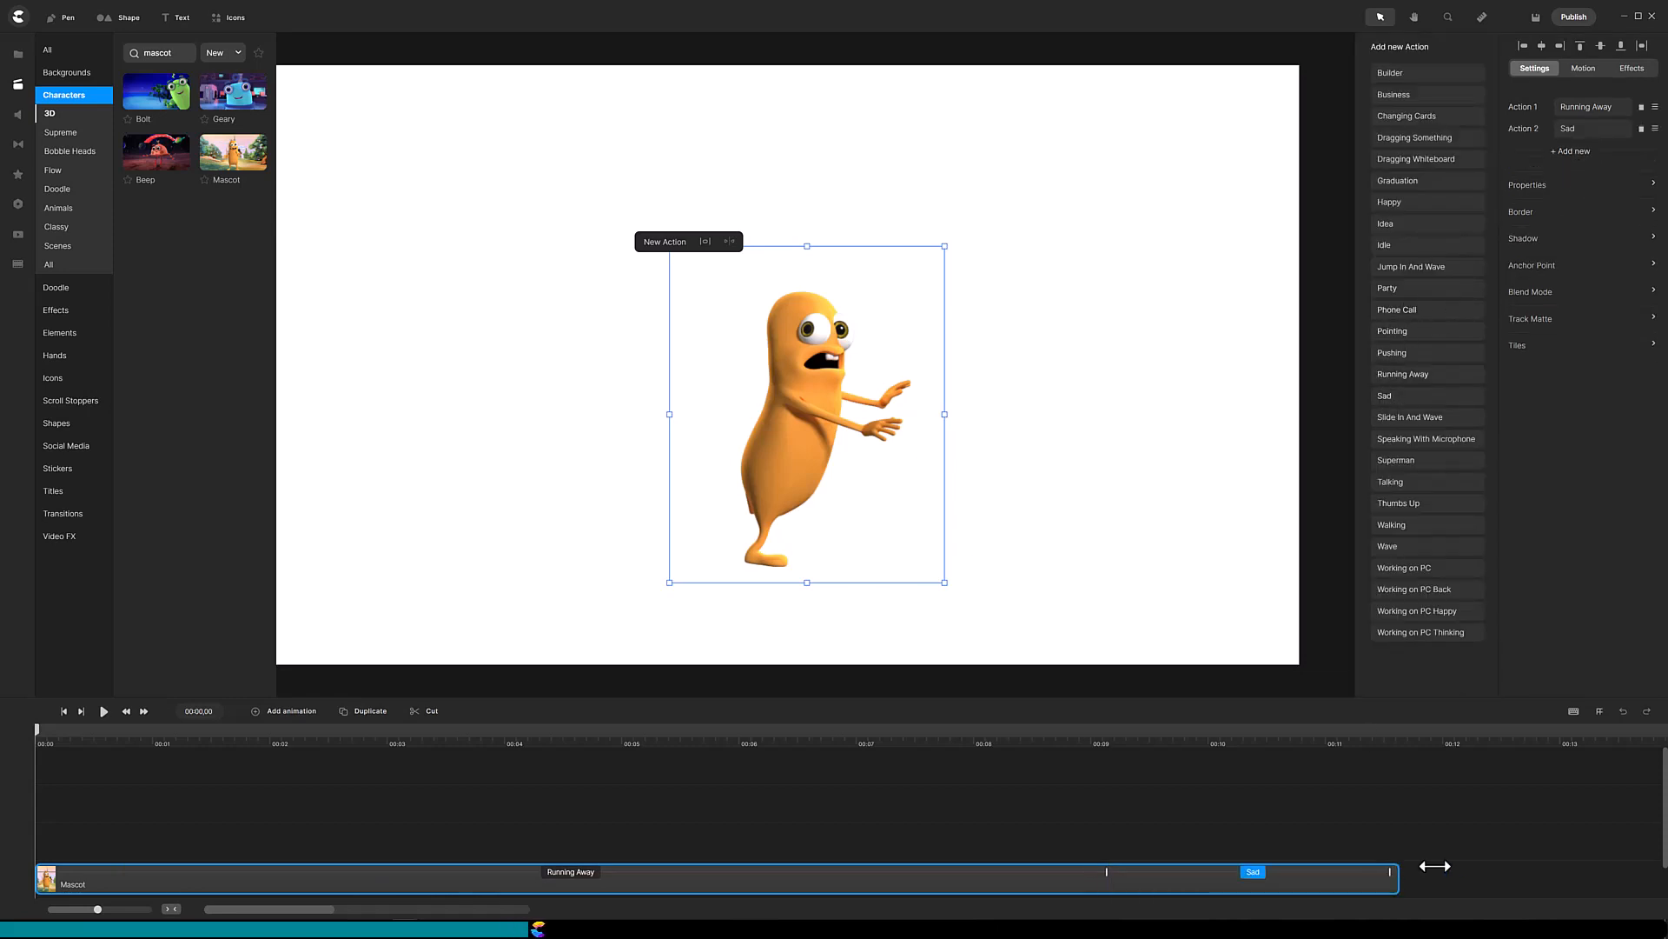
drag(1434, 865, 1639, 865)
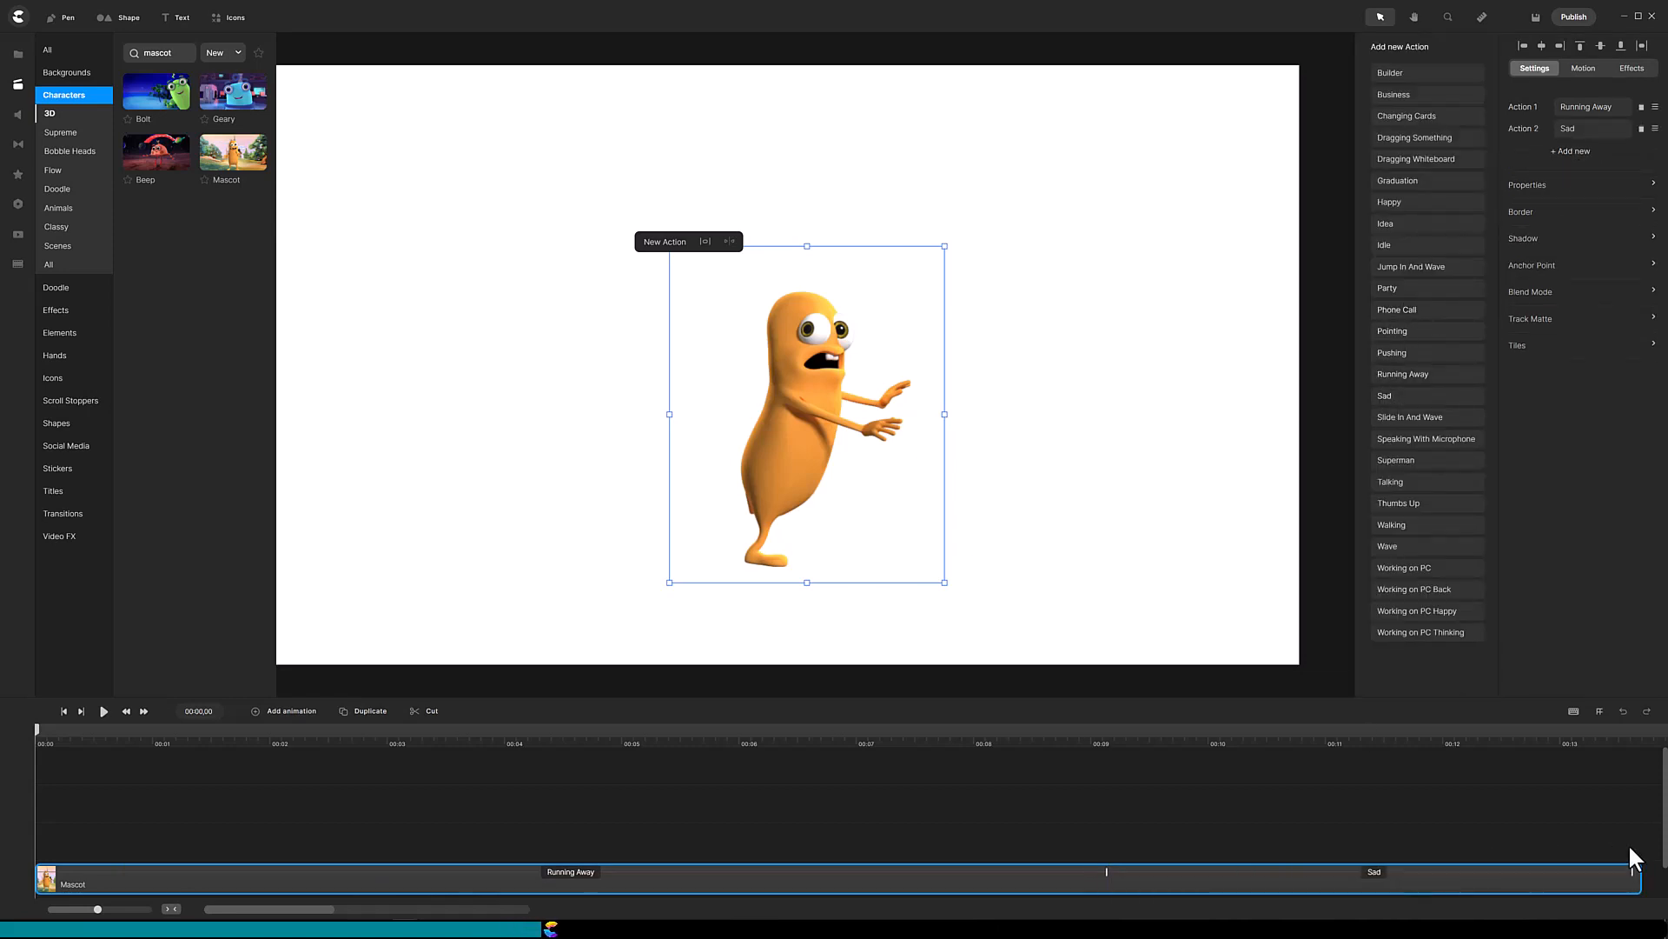
Set the video export to MOV with a transparent background and save the output file as video in Downloads.
click(1567, 19)
click(1628, 80)
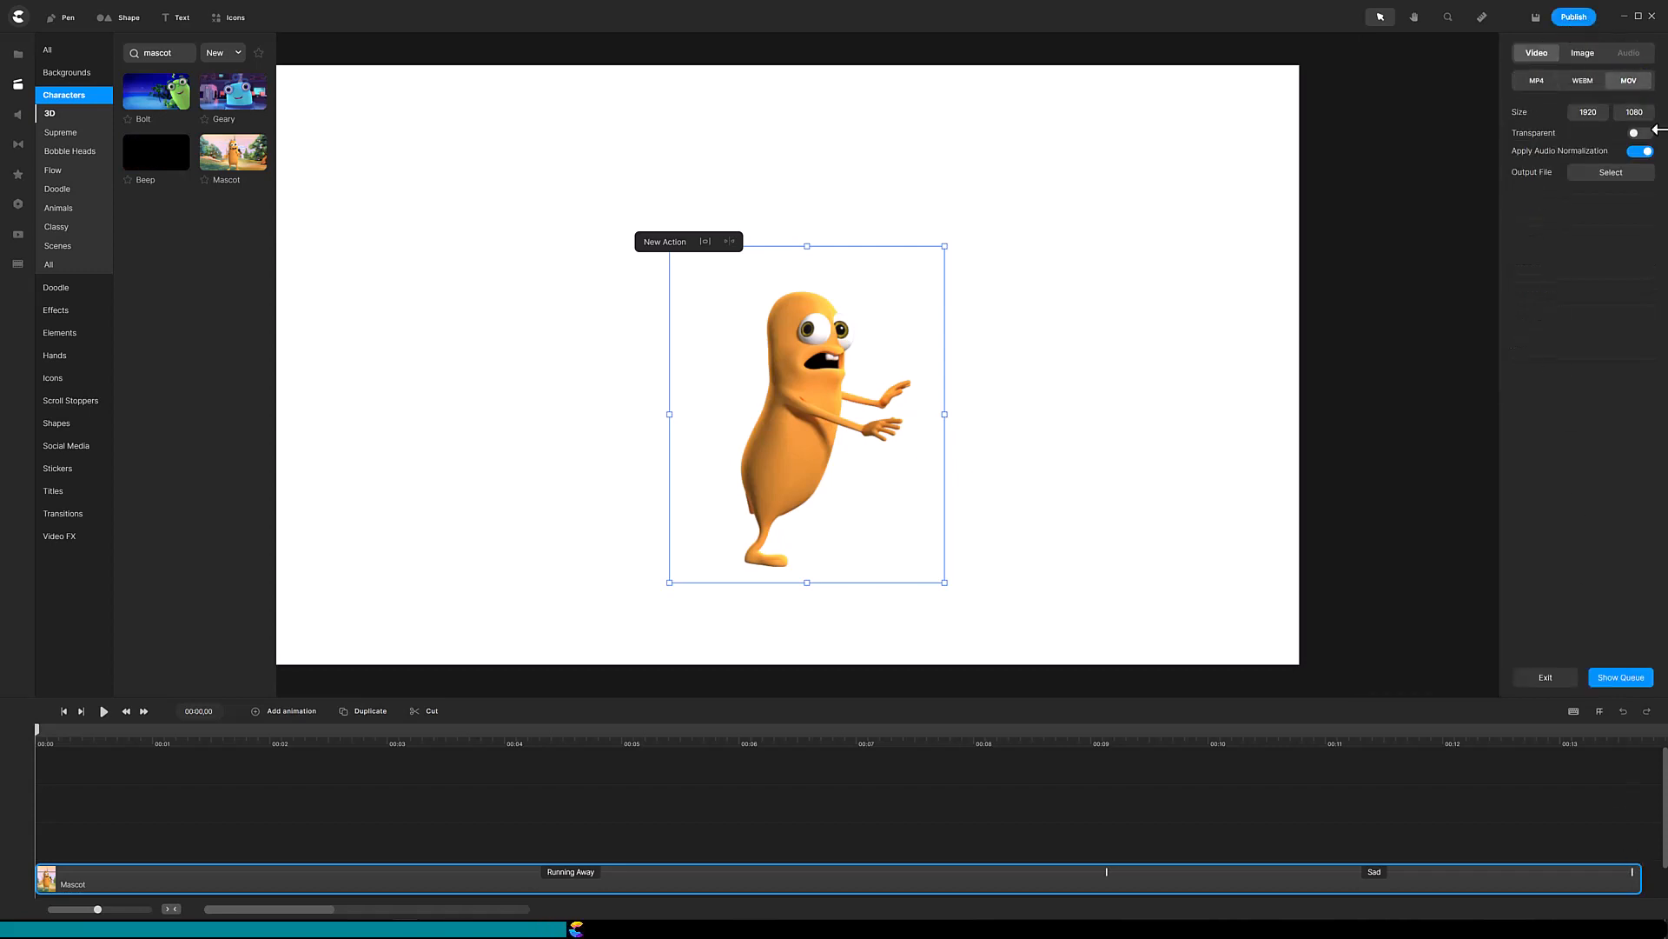
click(1641, 133)
click(1612, 173)
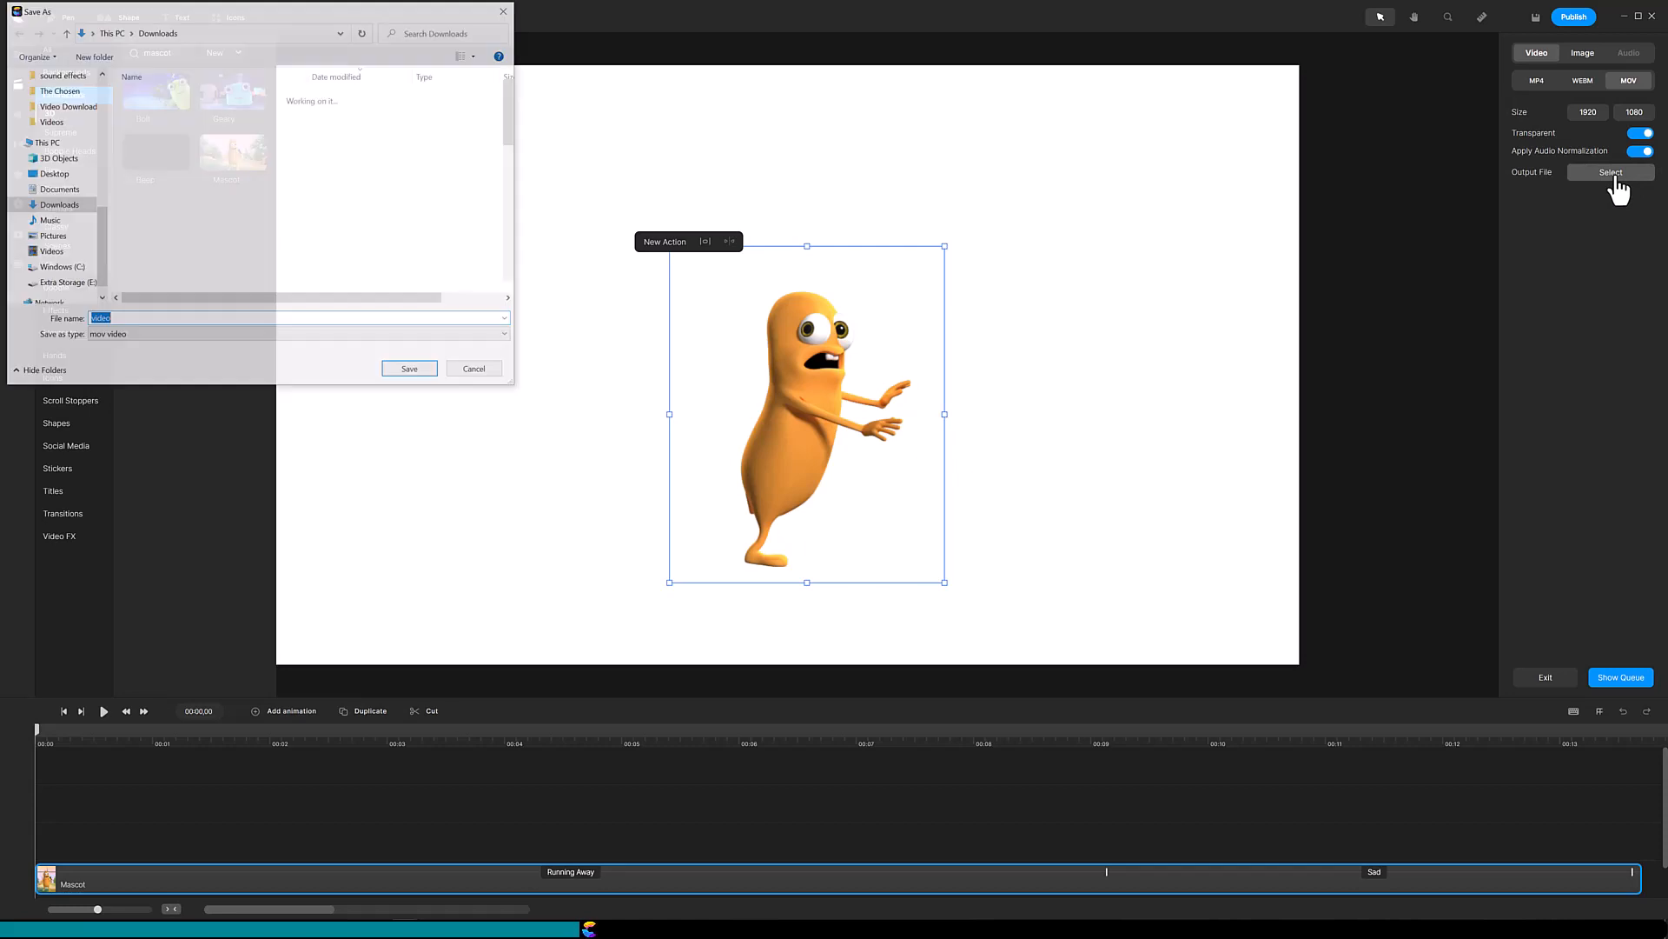
click(412, 370)
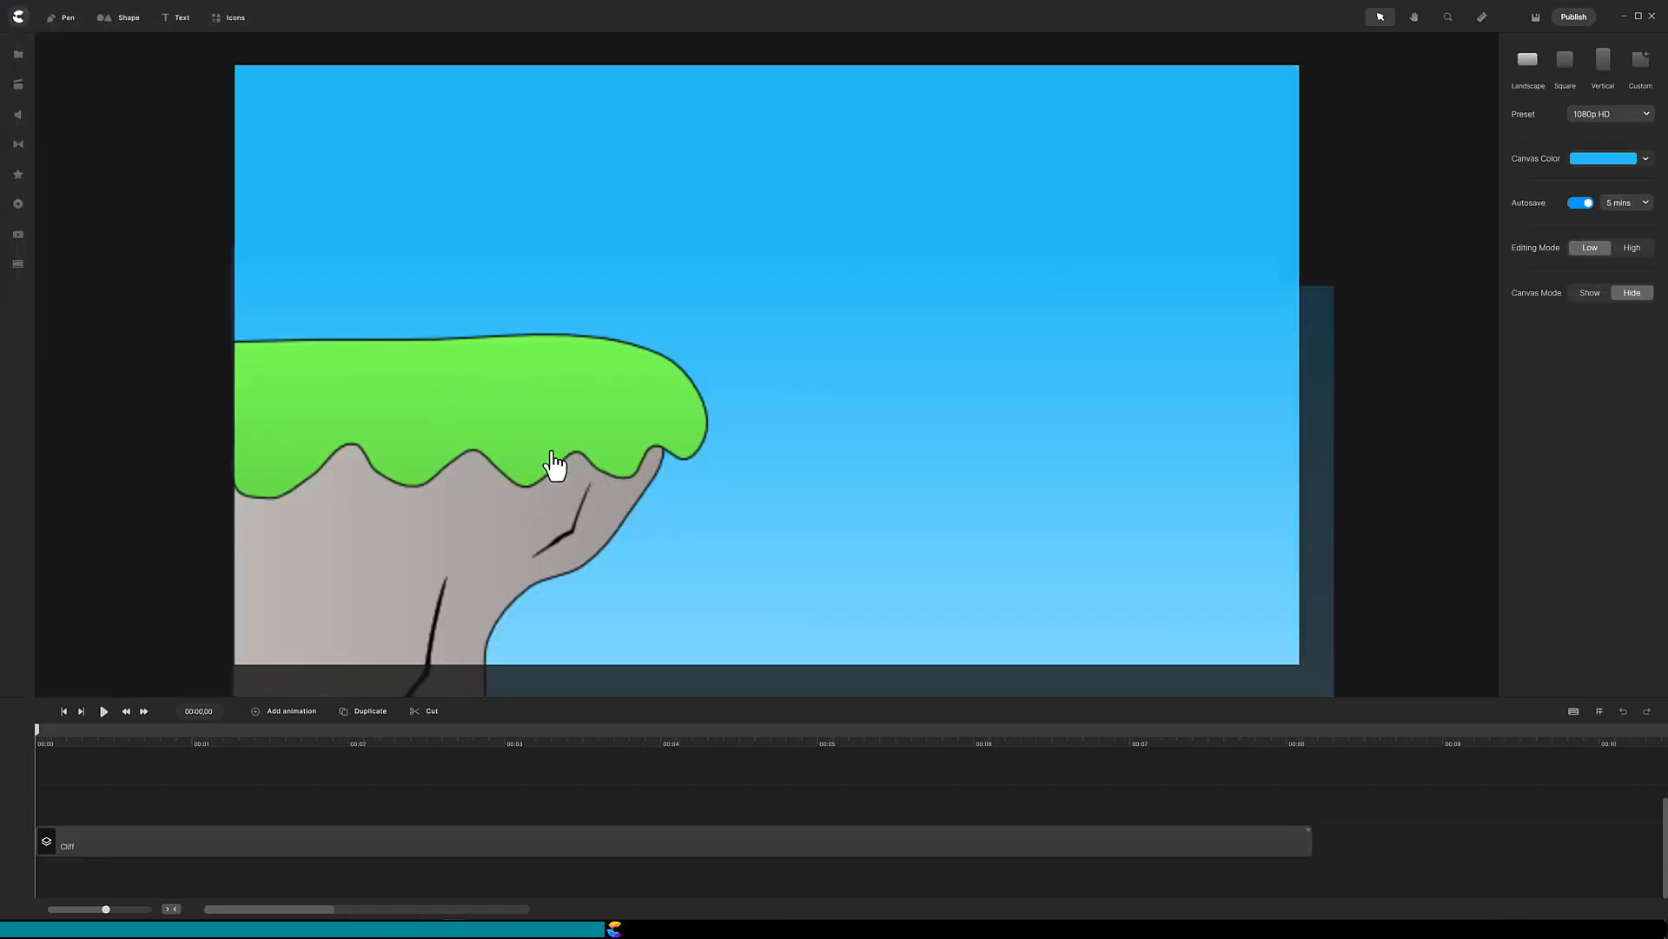
Import the MOV file video from Downloads into the cliff project with its transparent alpha channel.
click(18, 53)
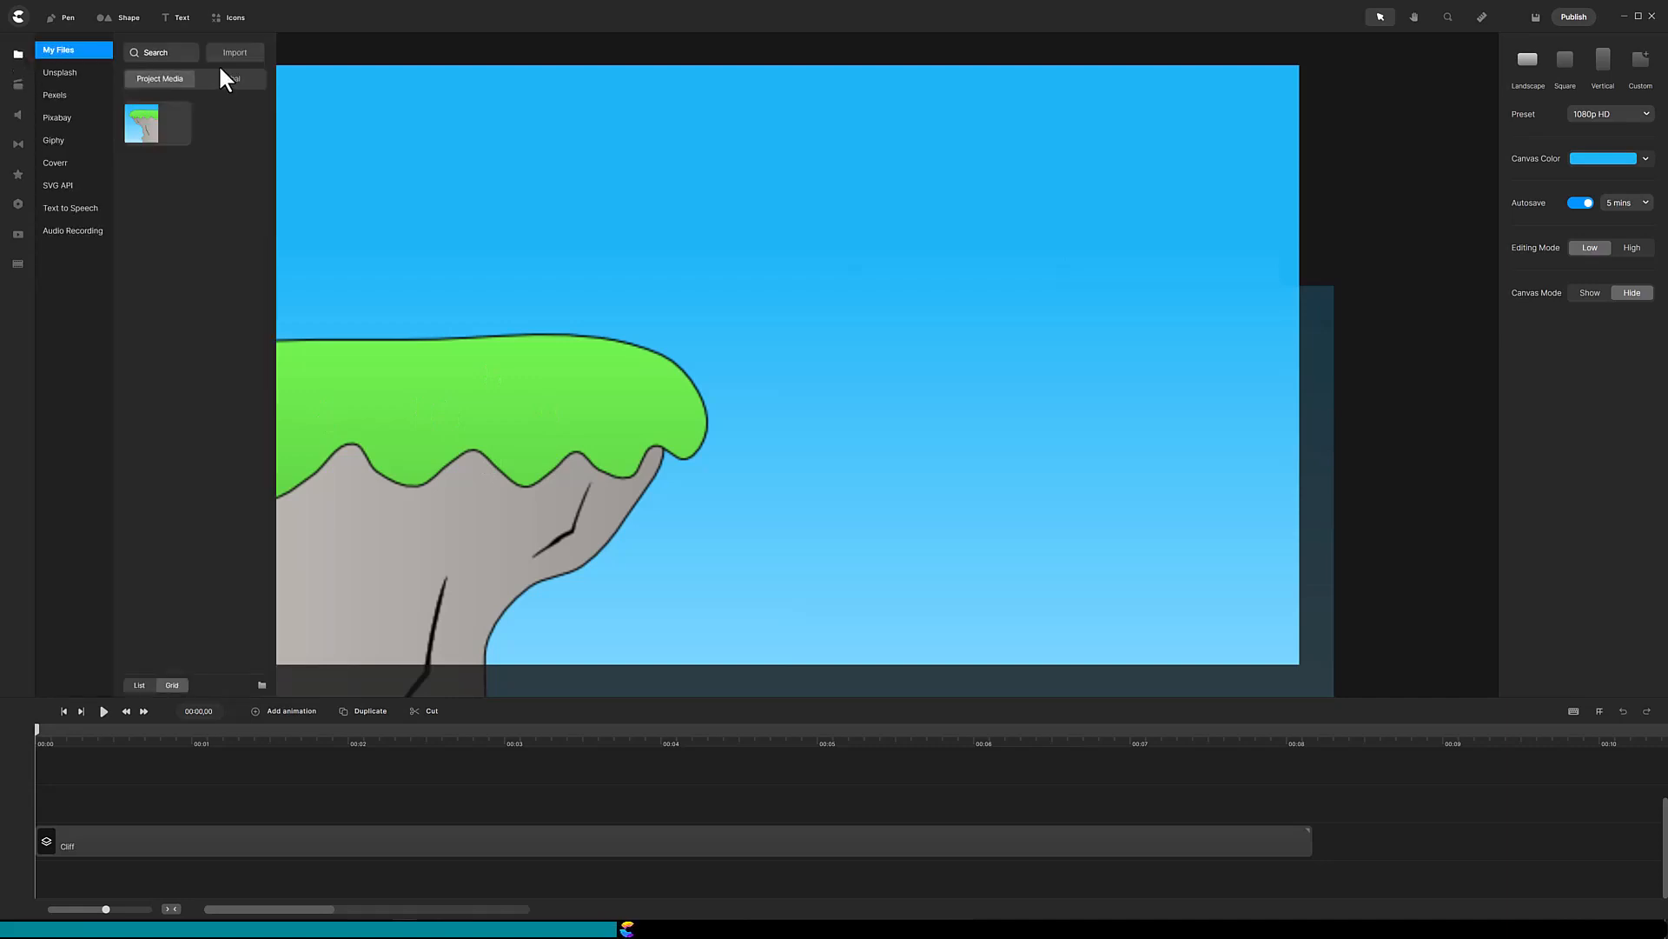
click(235, 54)
click(162, 112)
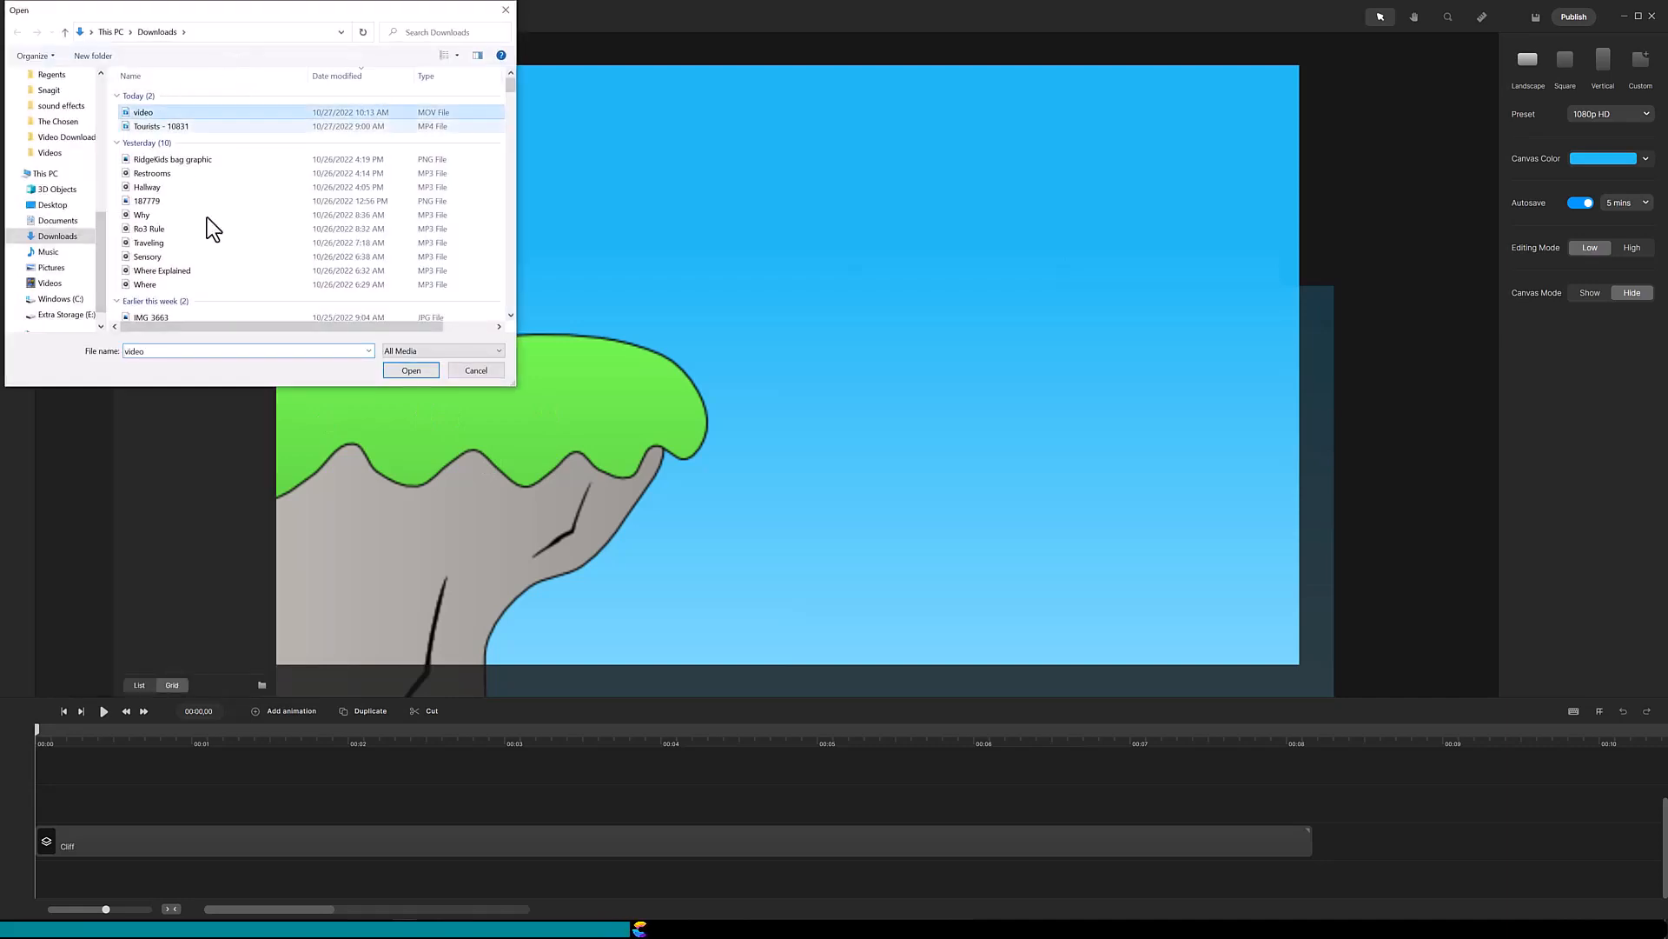
click(412, 372)
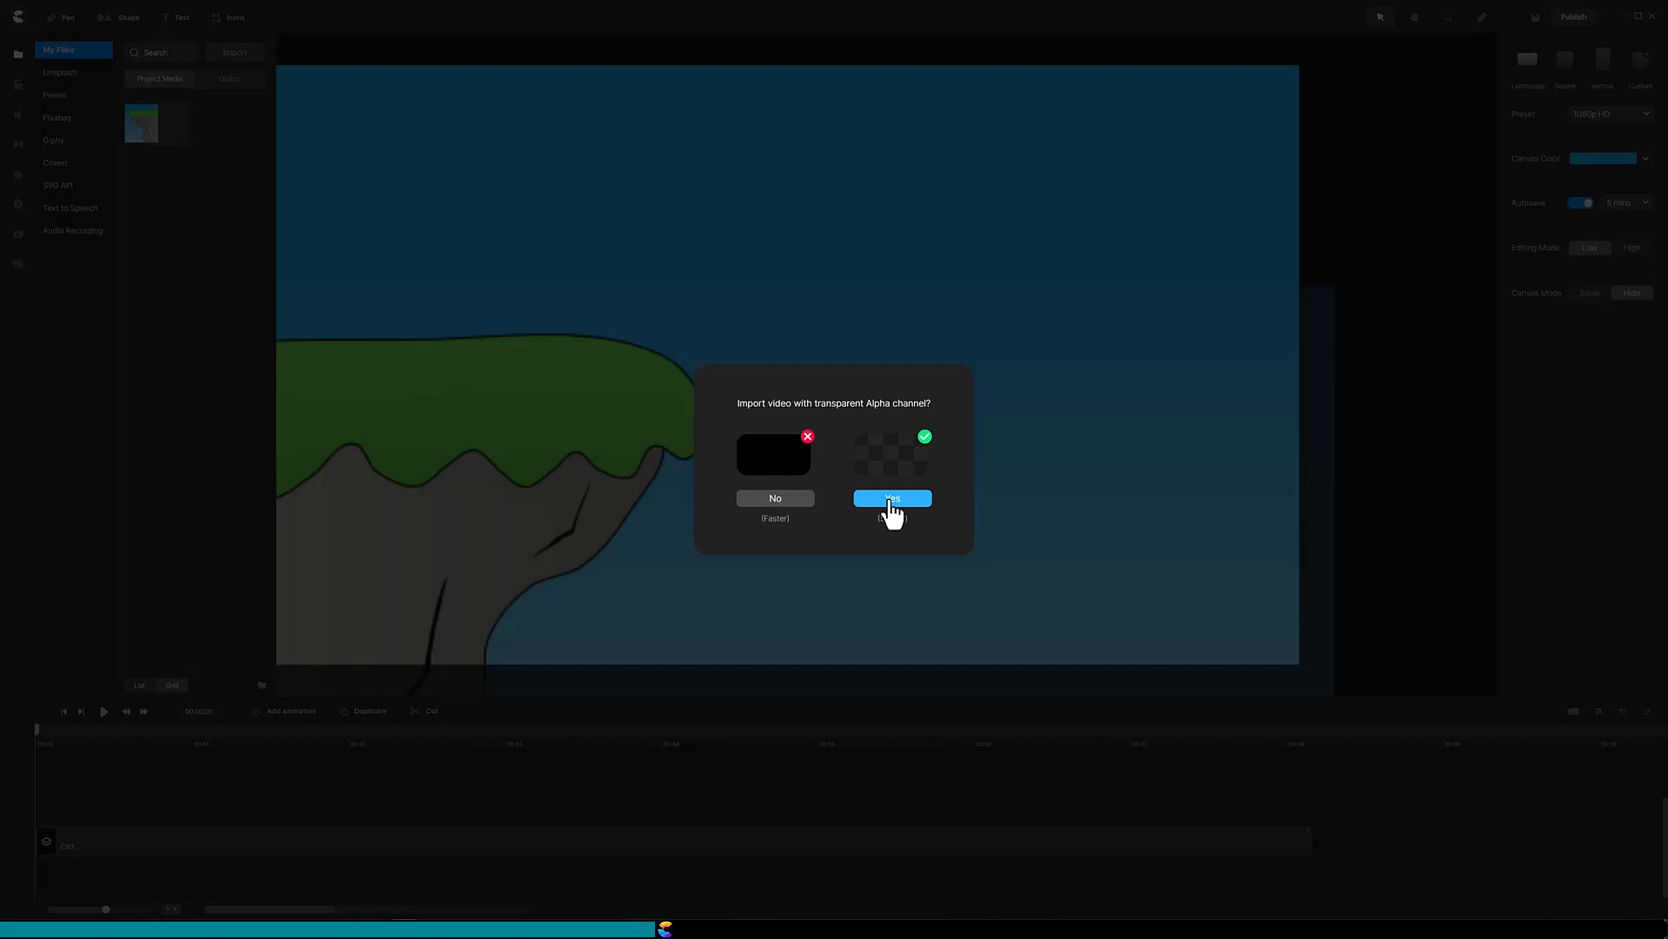
click(893, 500)
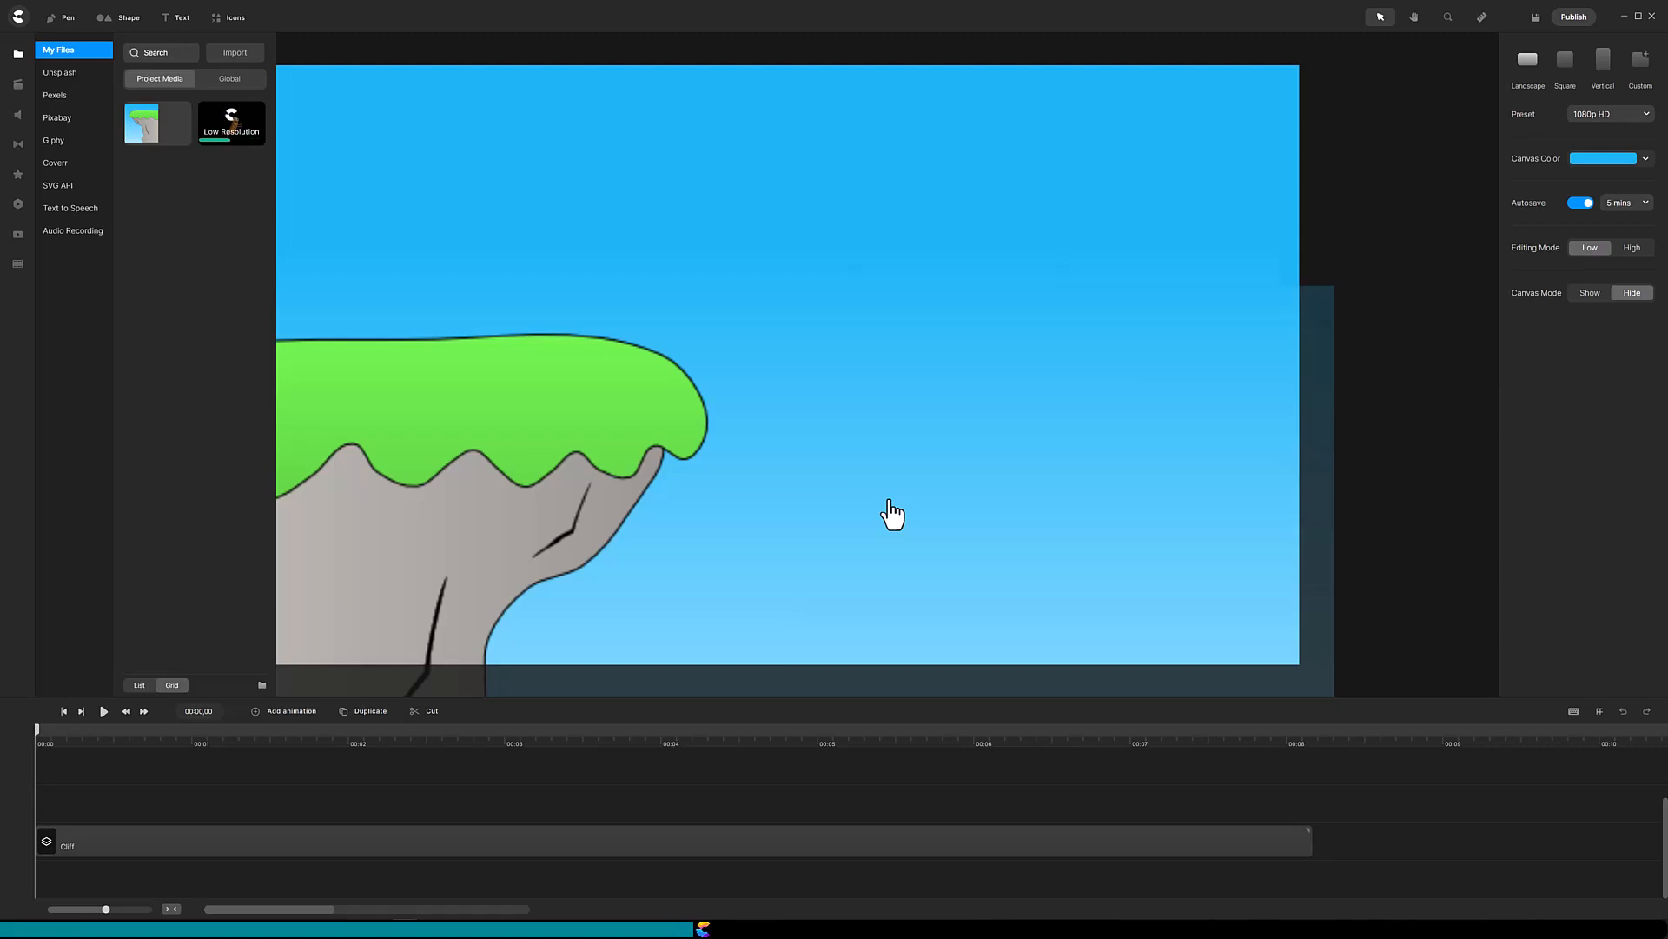
Place the imported video on the canvas, scale it to 77%, and position the character in the air just past the cliff edge.
drag(231, 122, 744, 289)
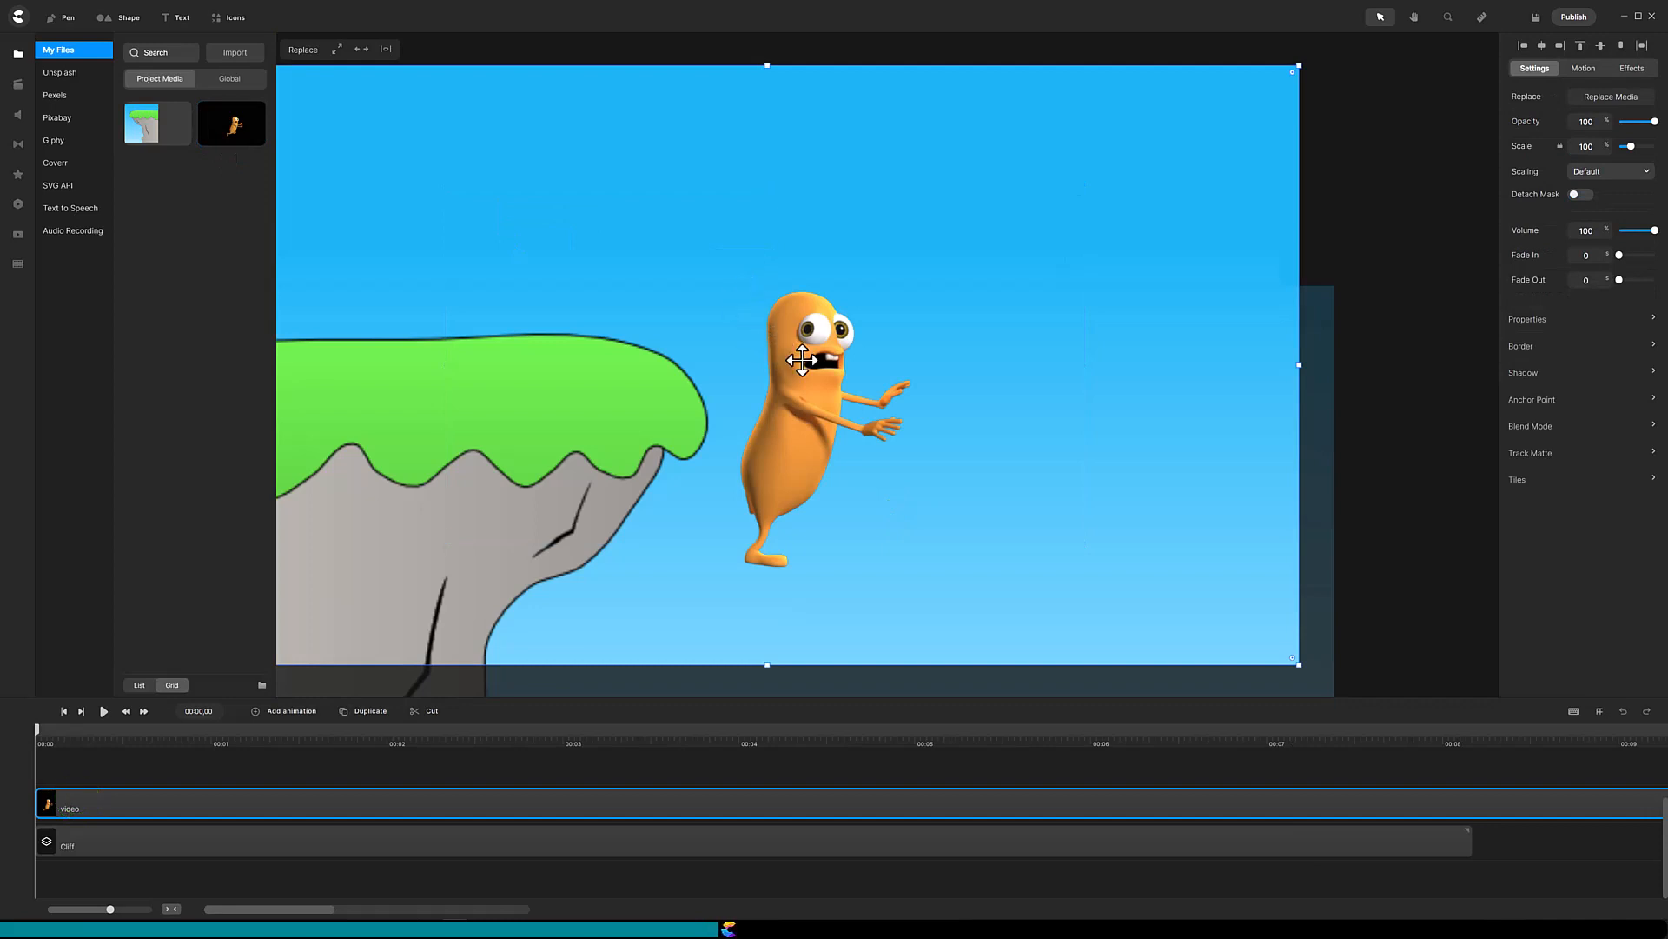
drag(801, 361, 778, 292)
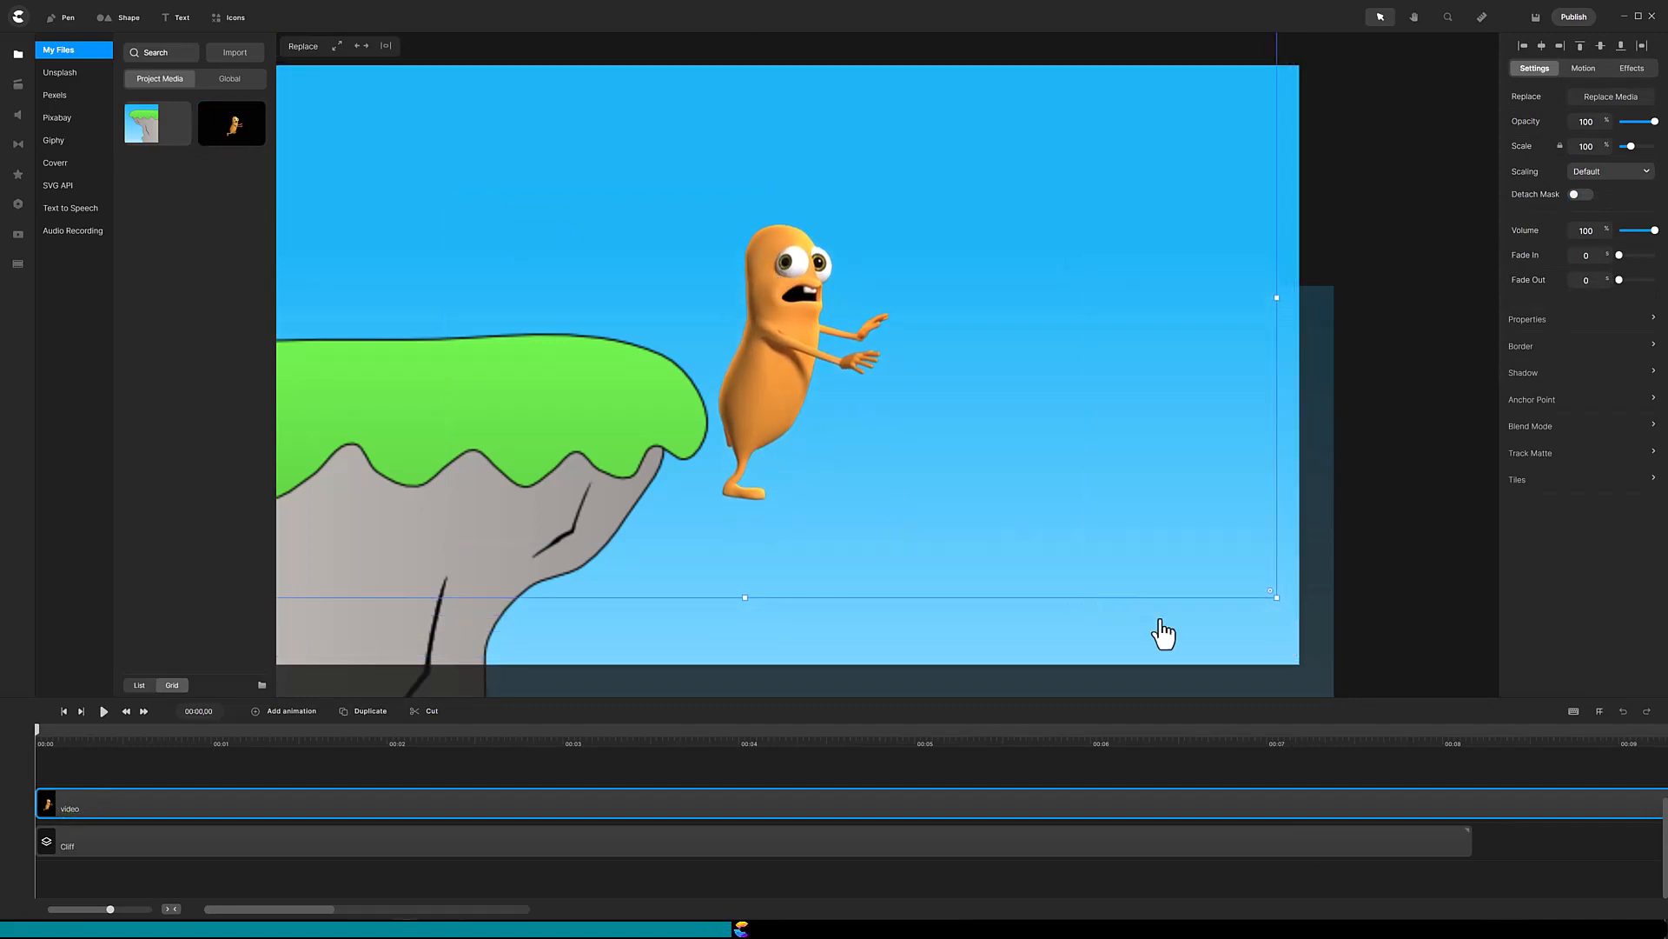
drag(1275, 601, 1047, 429)
drag(652, 253, 791, 251)
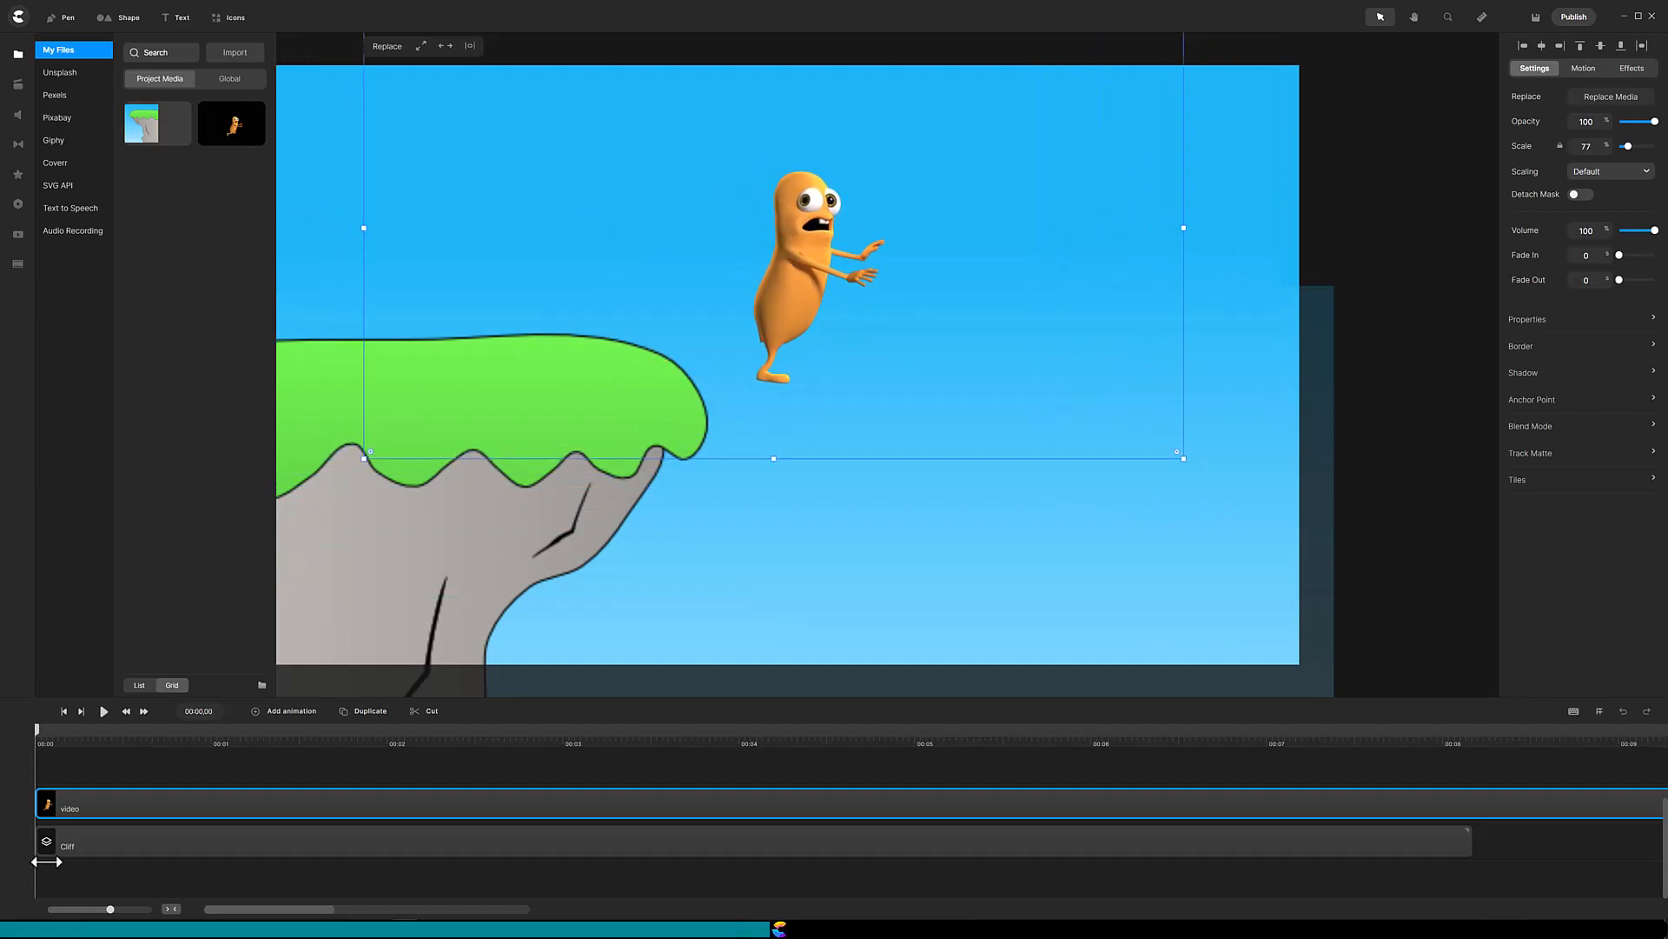
Split the running character's video clip at 00:04,17.
drag(109, 908, 98, 908)
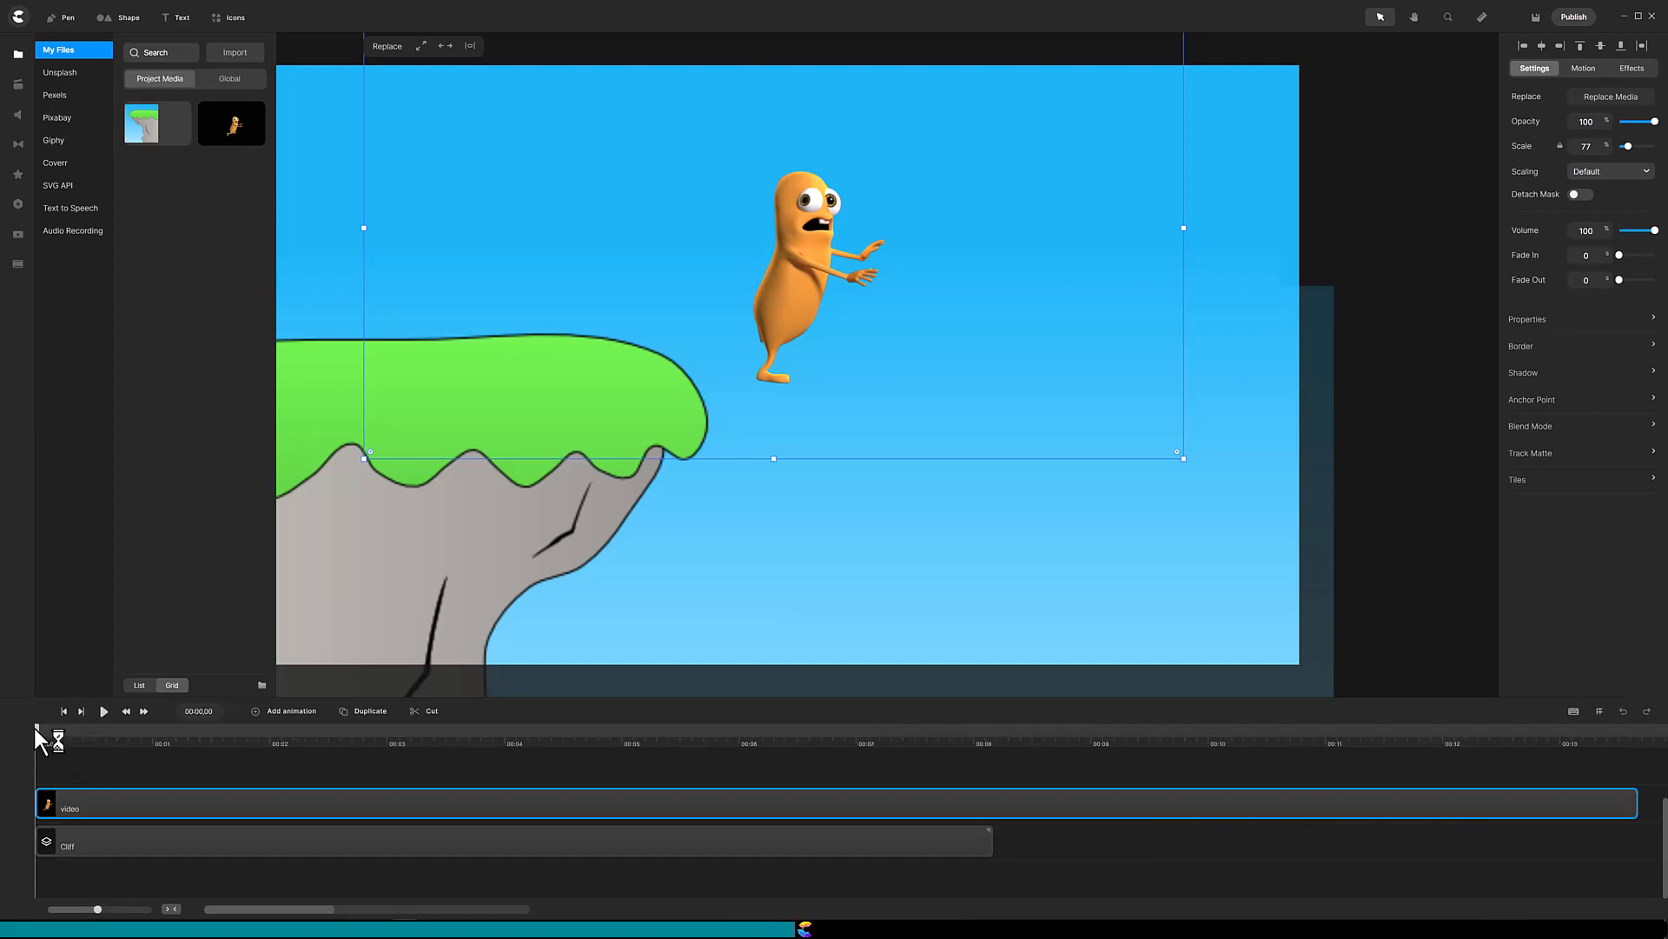
drag(35, 728, 1101, 741)
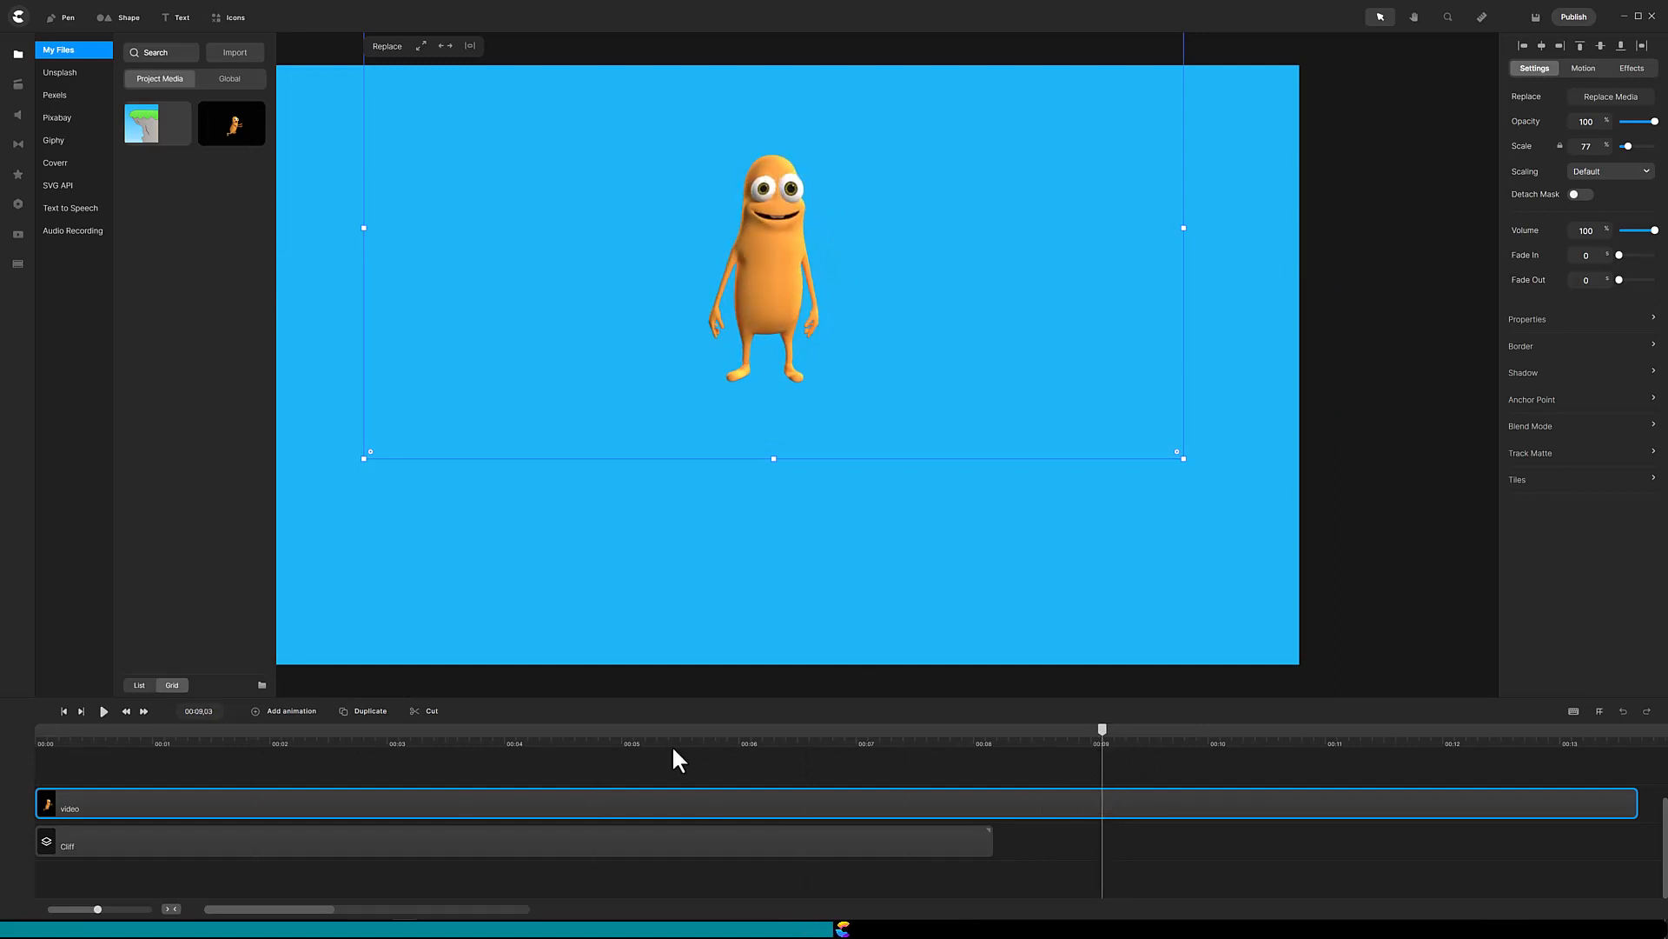
click(570, 742)
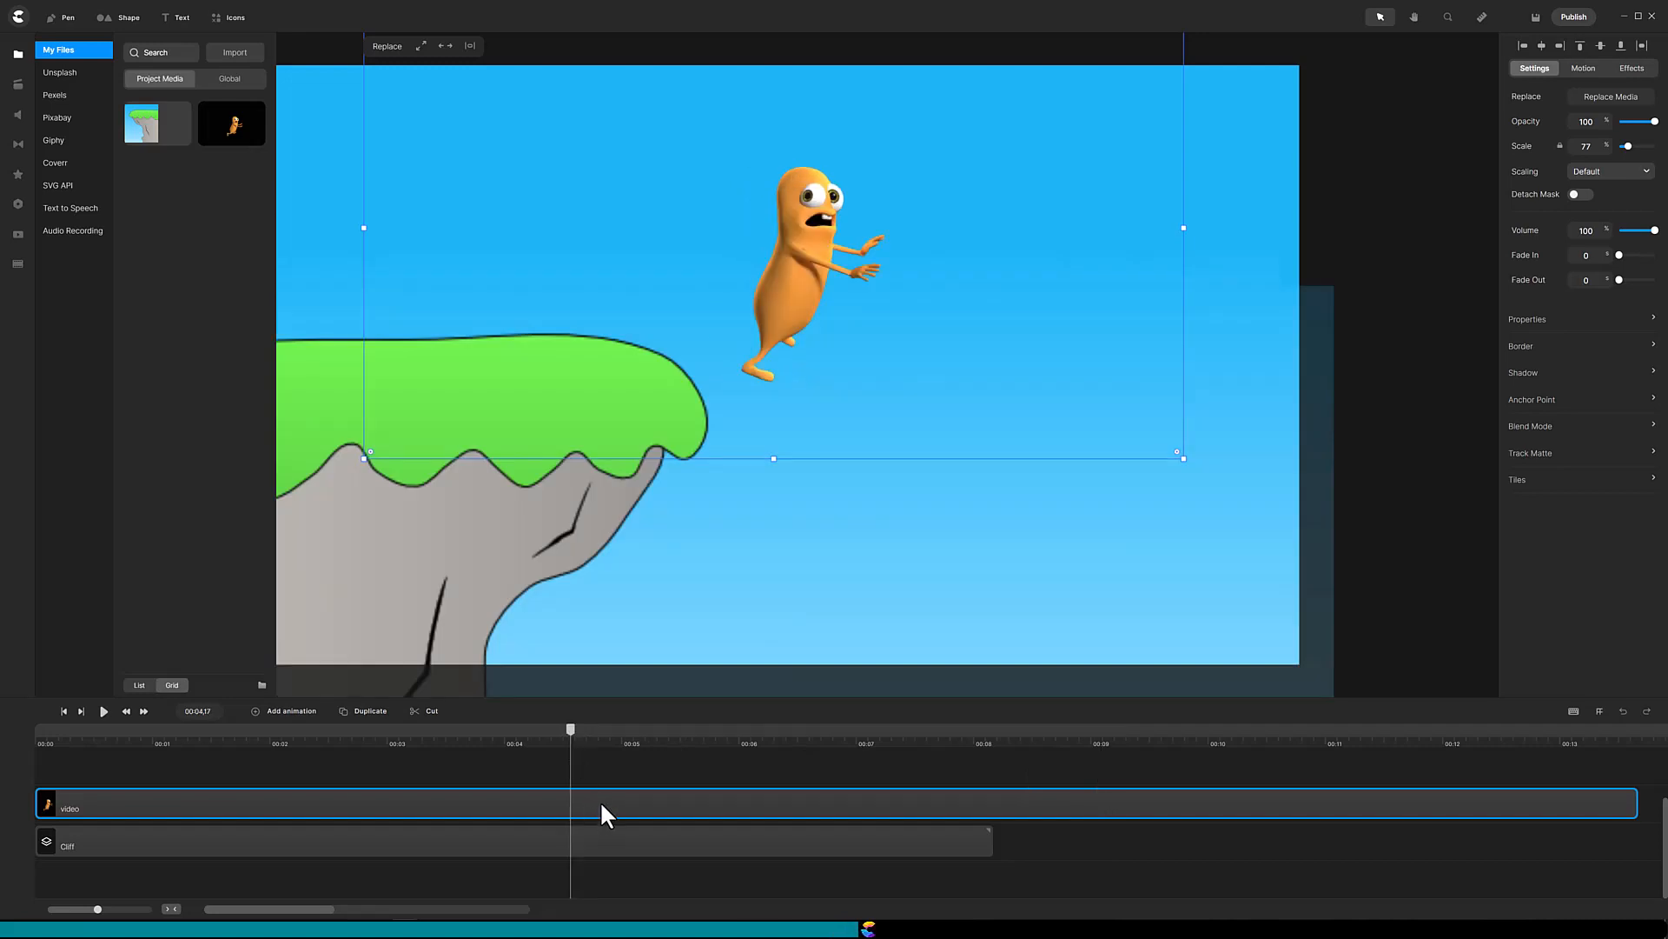
click(431, 715)
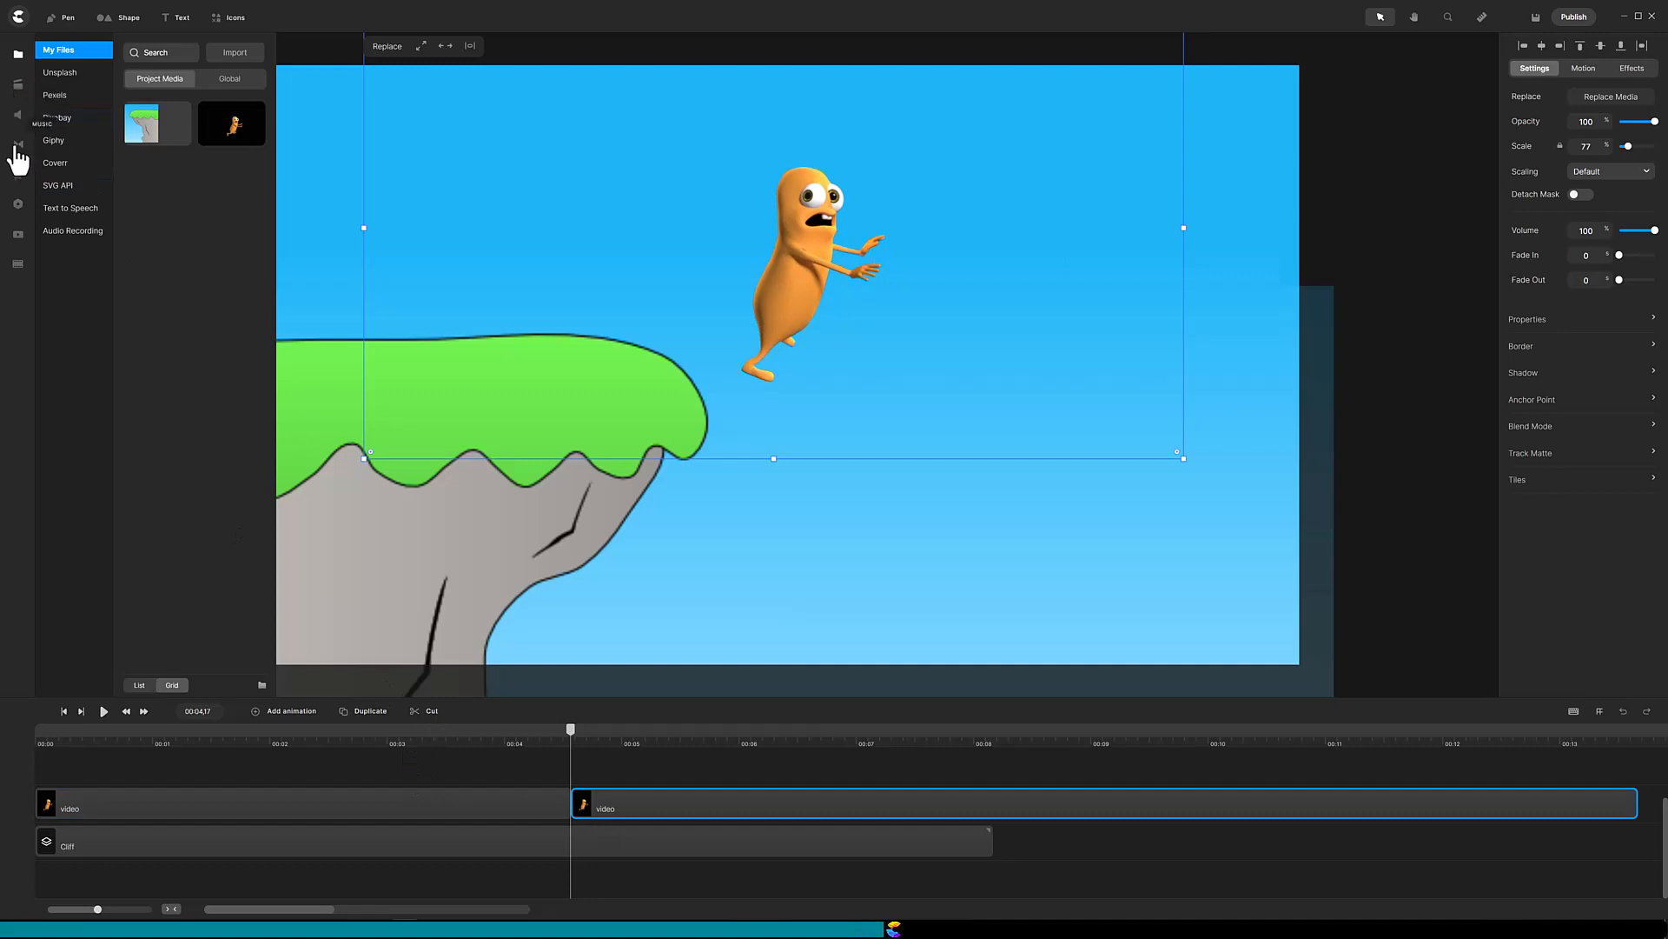
Apply the Clip Speed effect to the second video clip and set its speed to 200%.
click(17, 178)
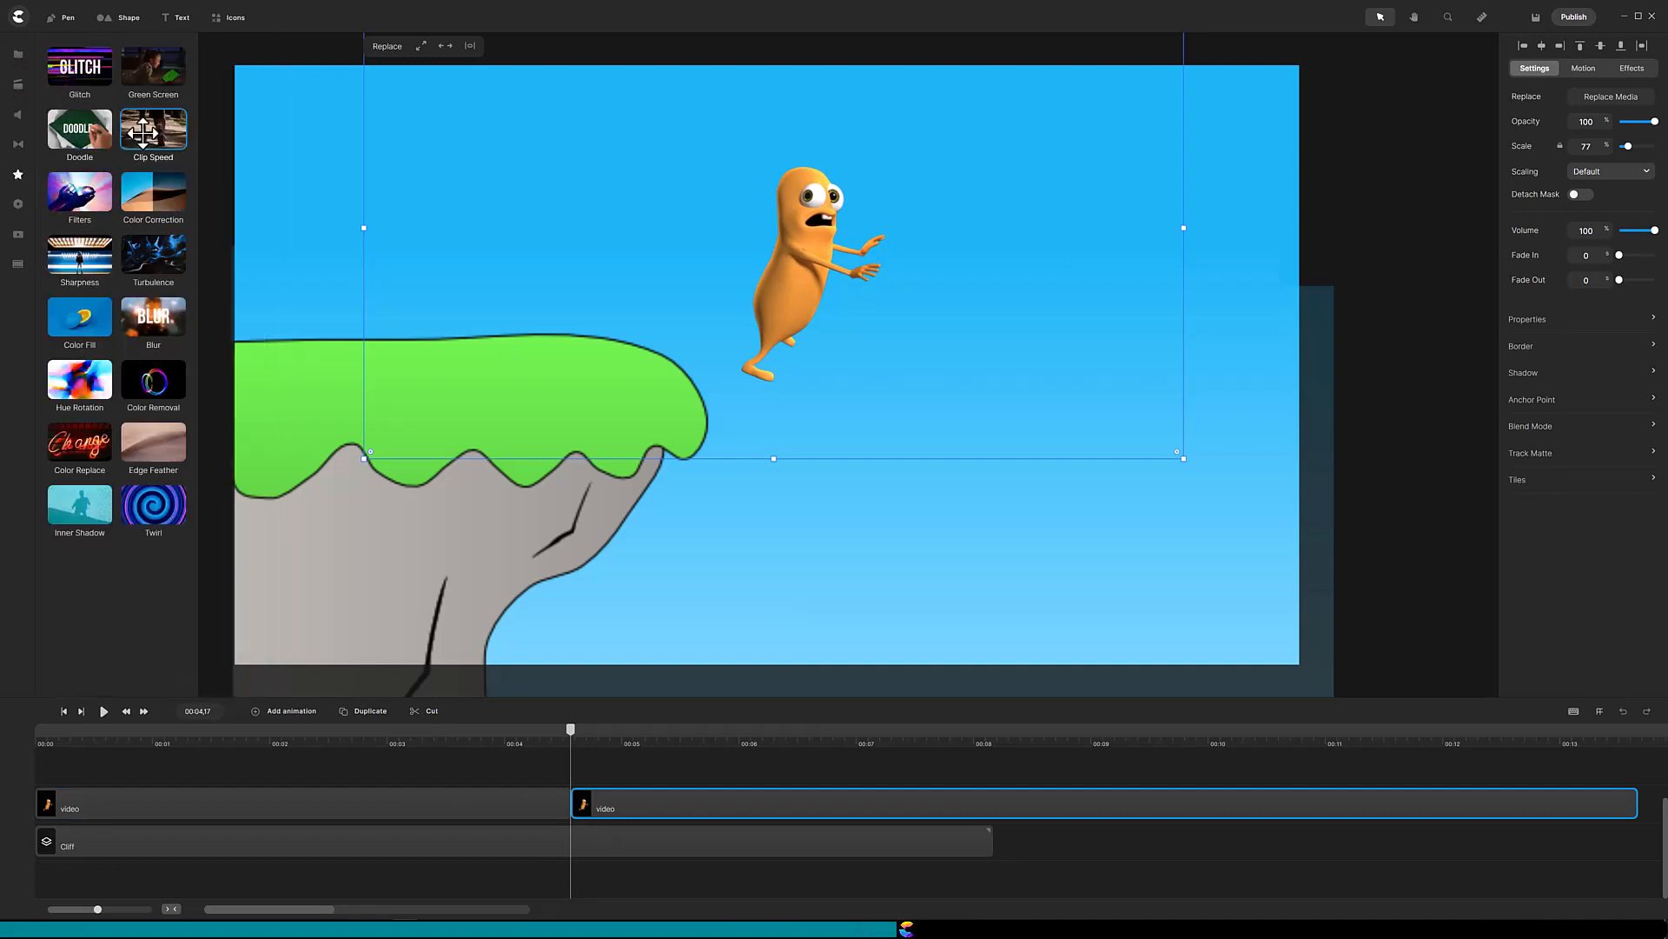
drag(153, 130, 661, 799)
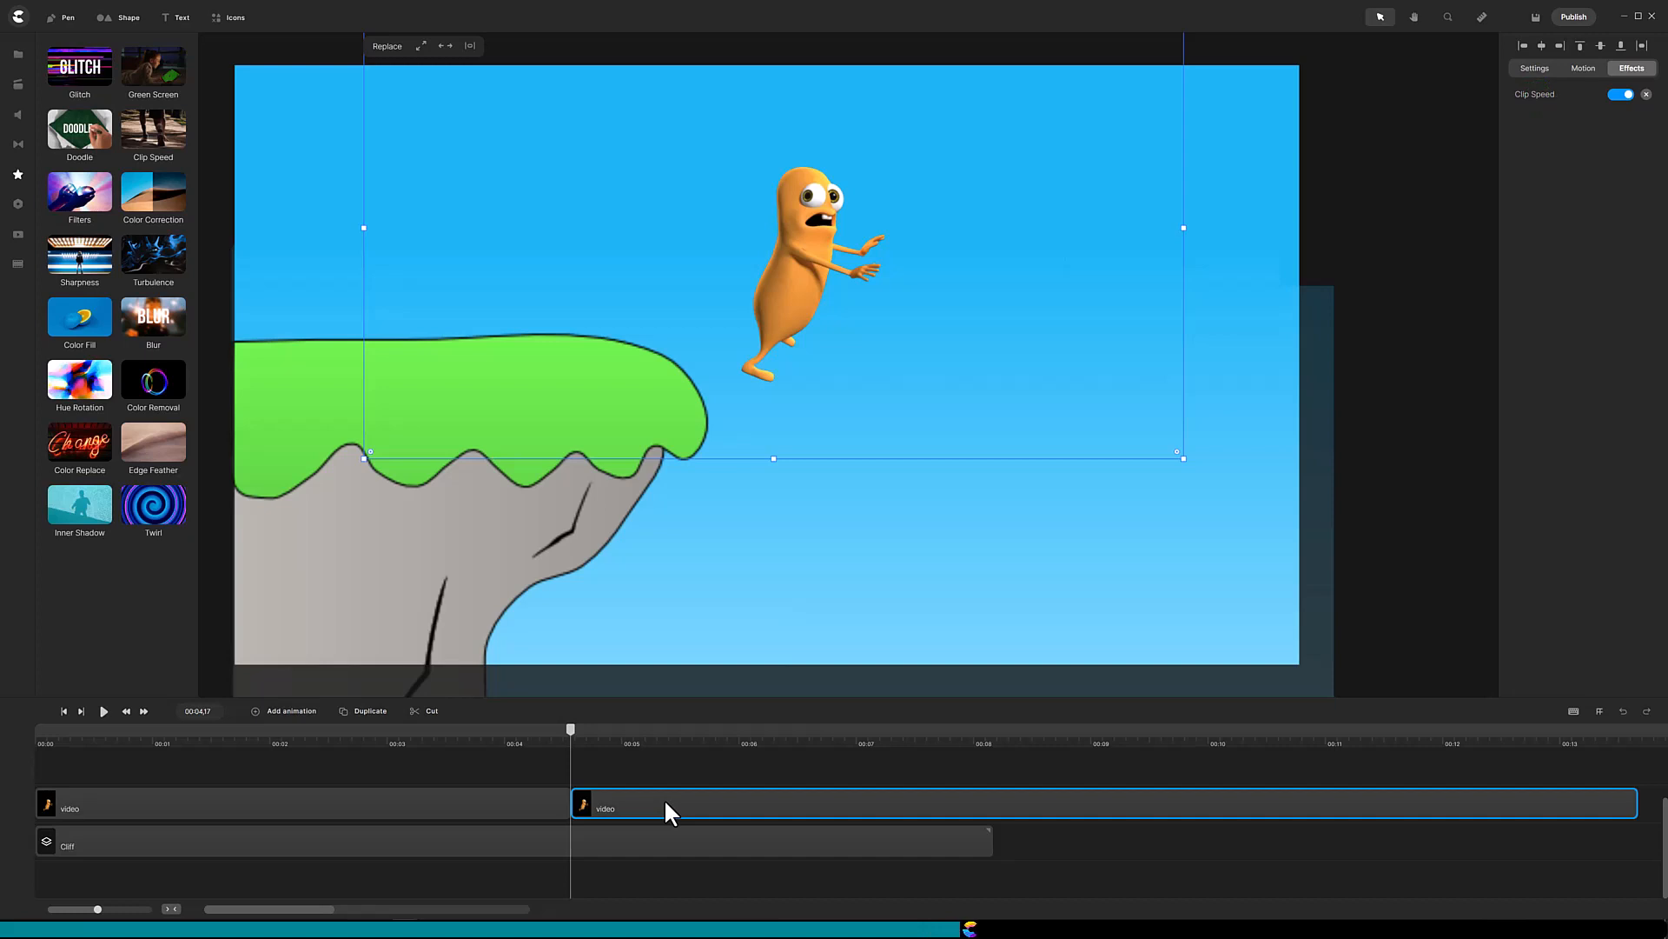
click(1538, 113)
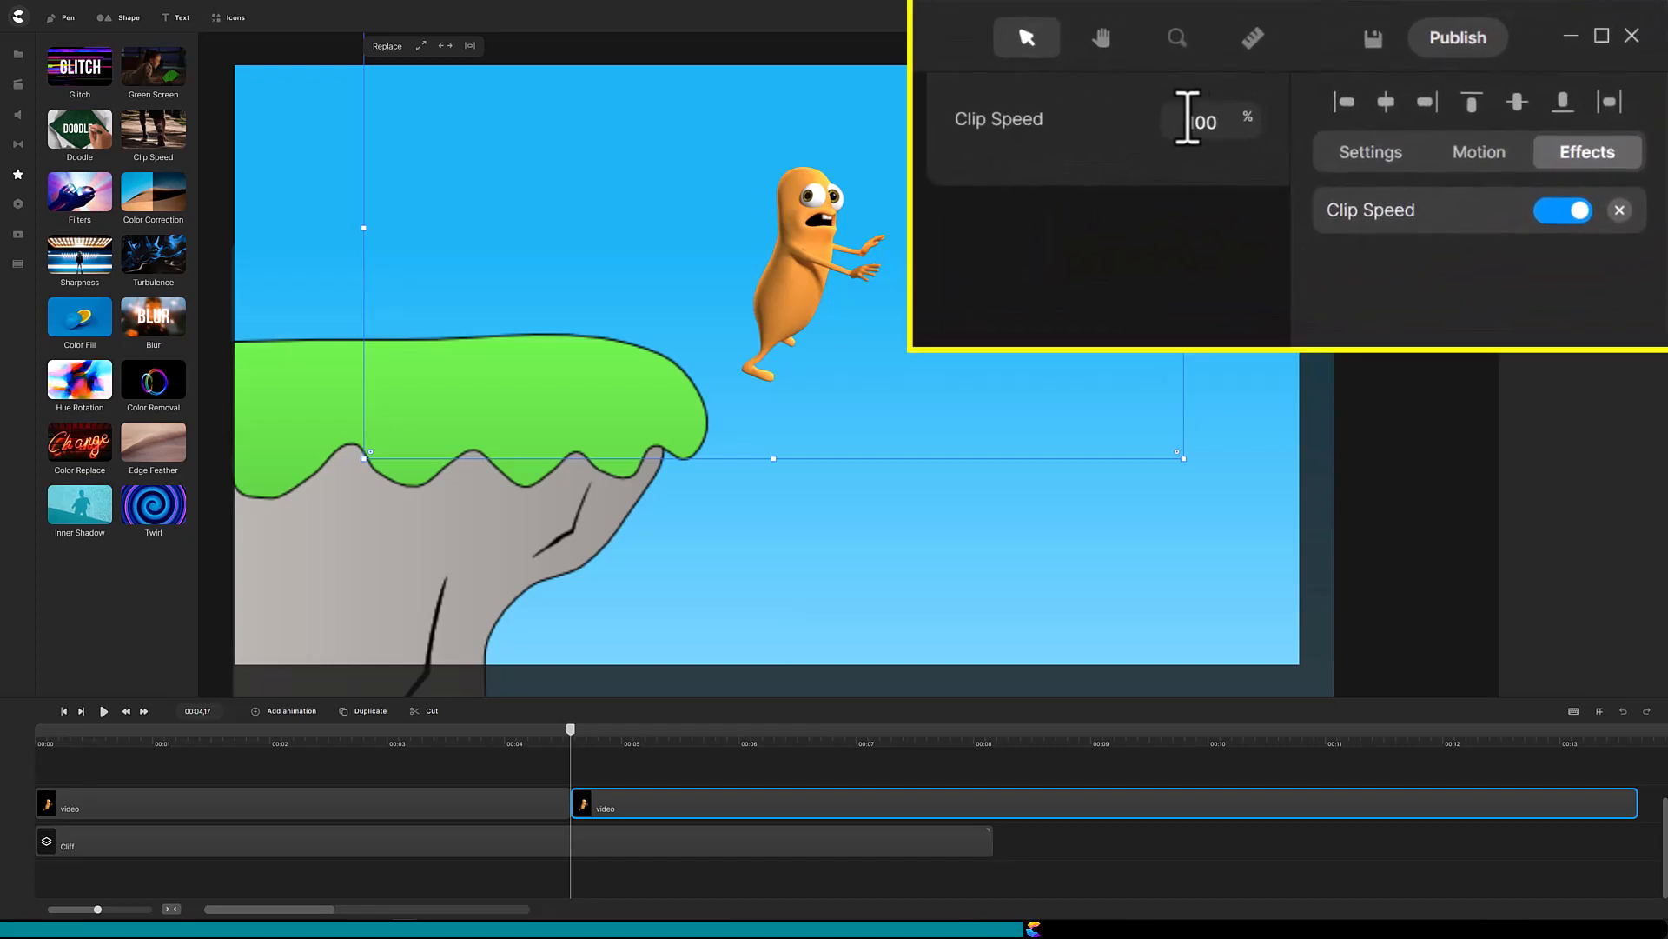
double_click(1468, 54)
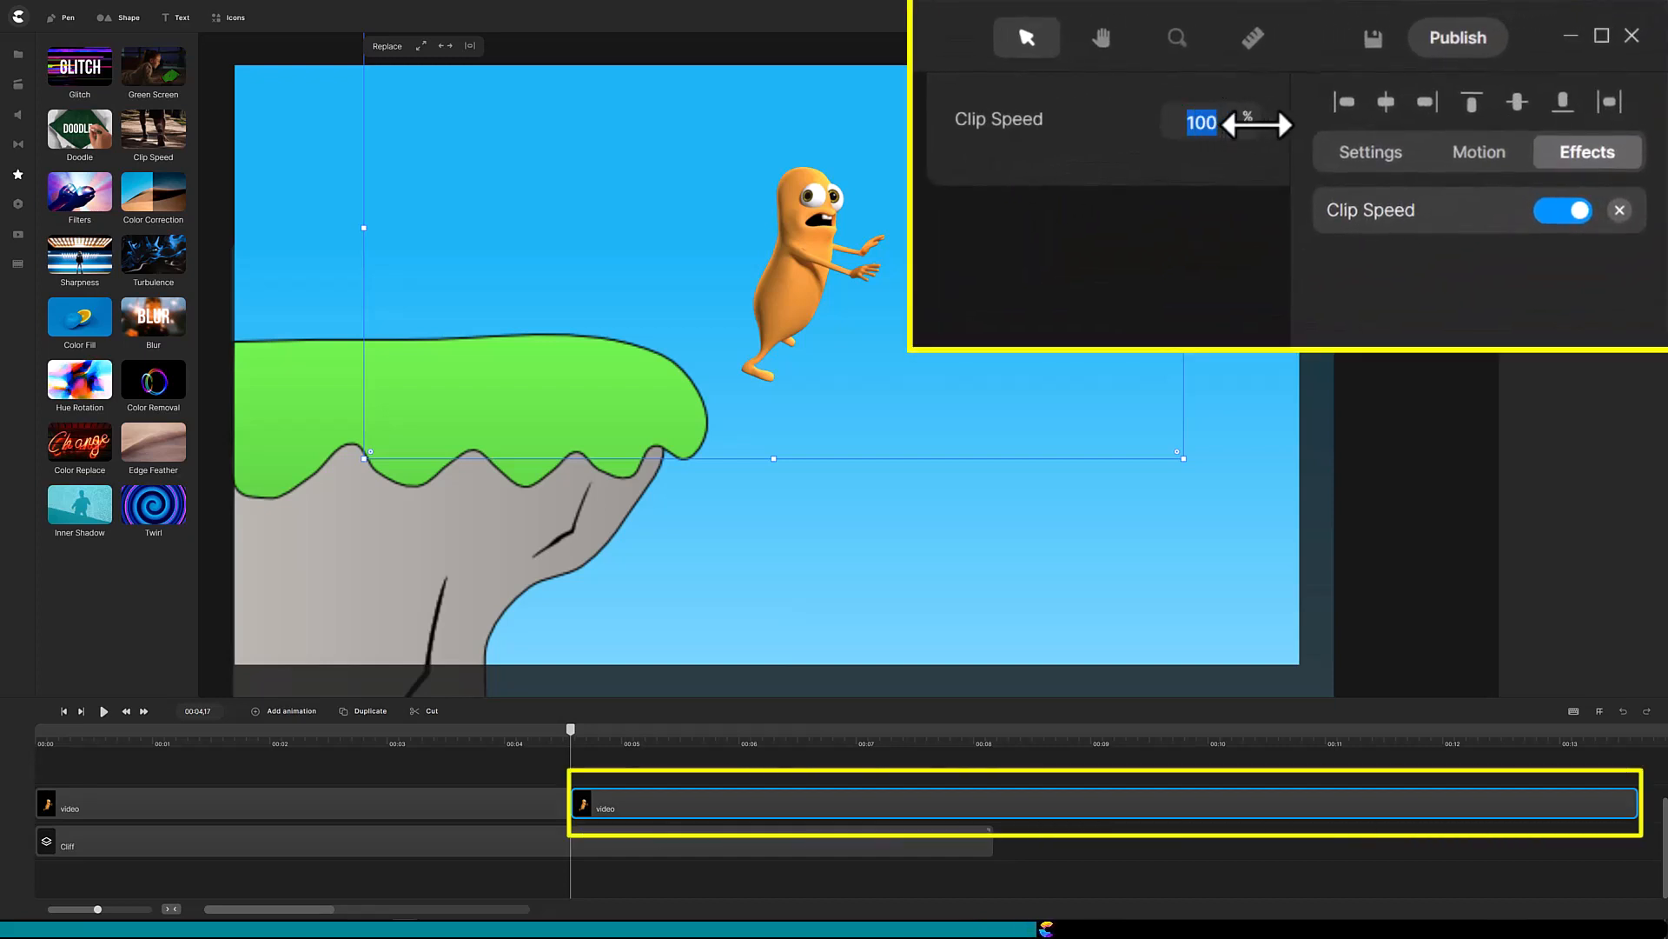
mouse_move(1257, 124)
mouse_down()
mouse_move(1281, 149)
mouse_move(1269, 128)
mouse_up()
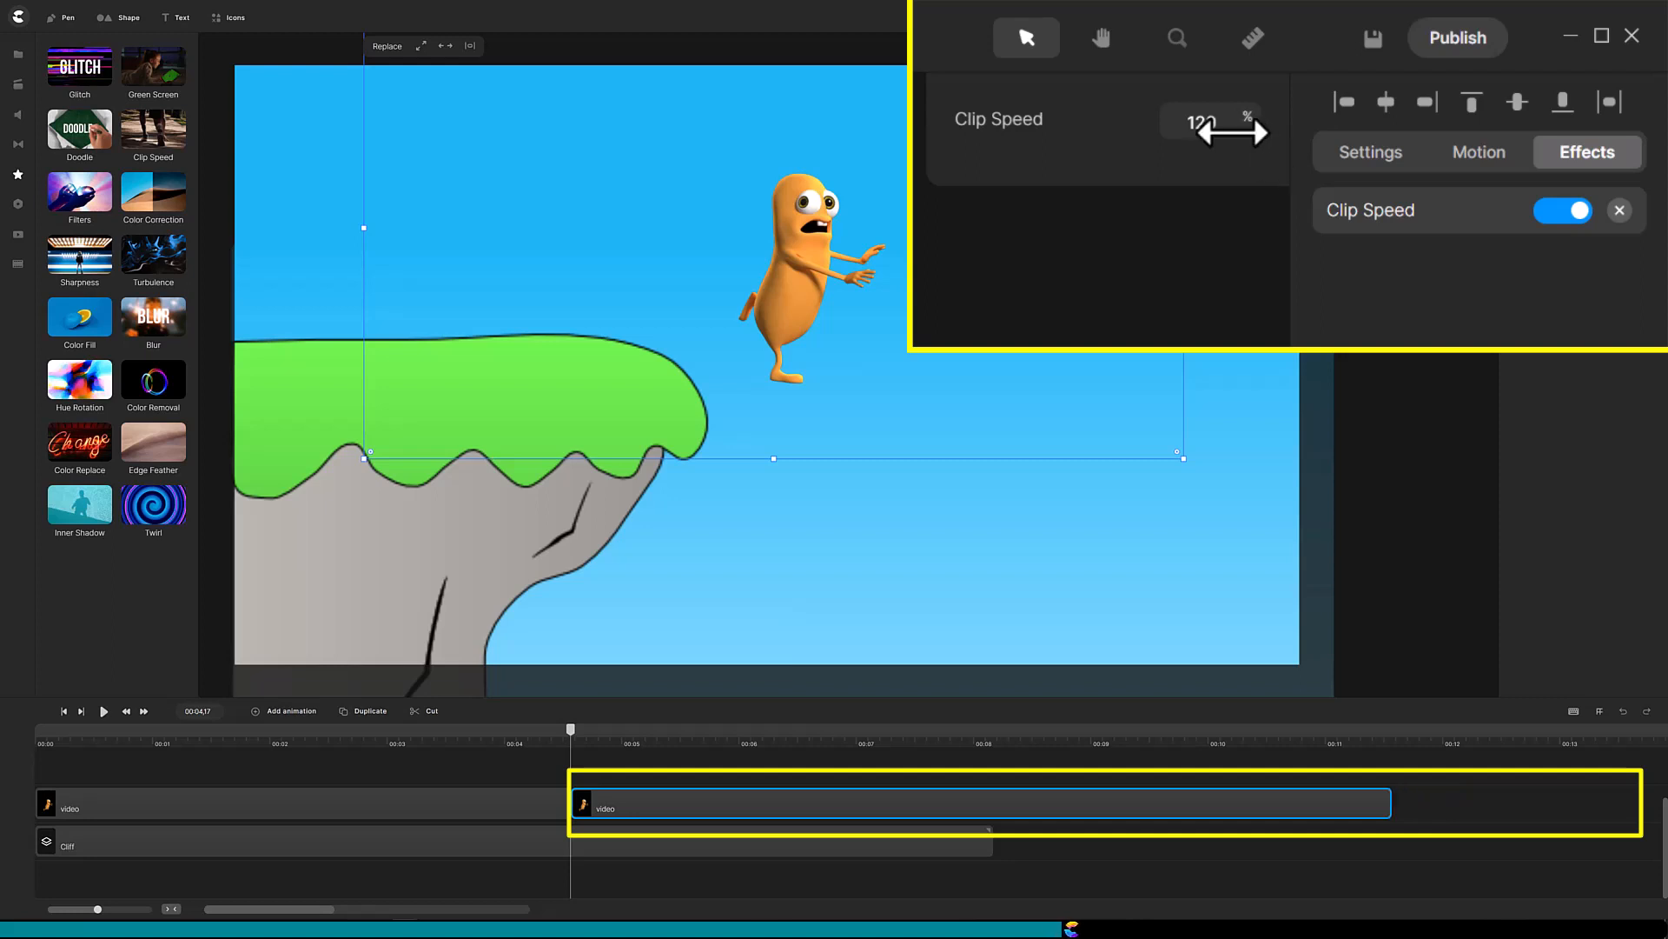
double_click(1221, 121)
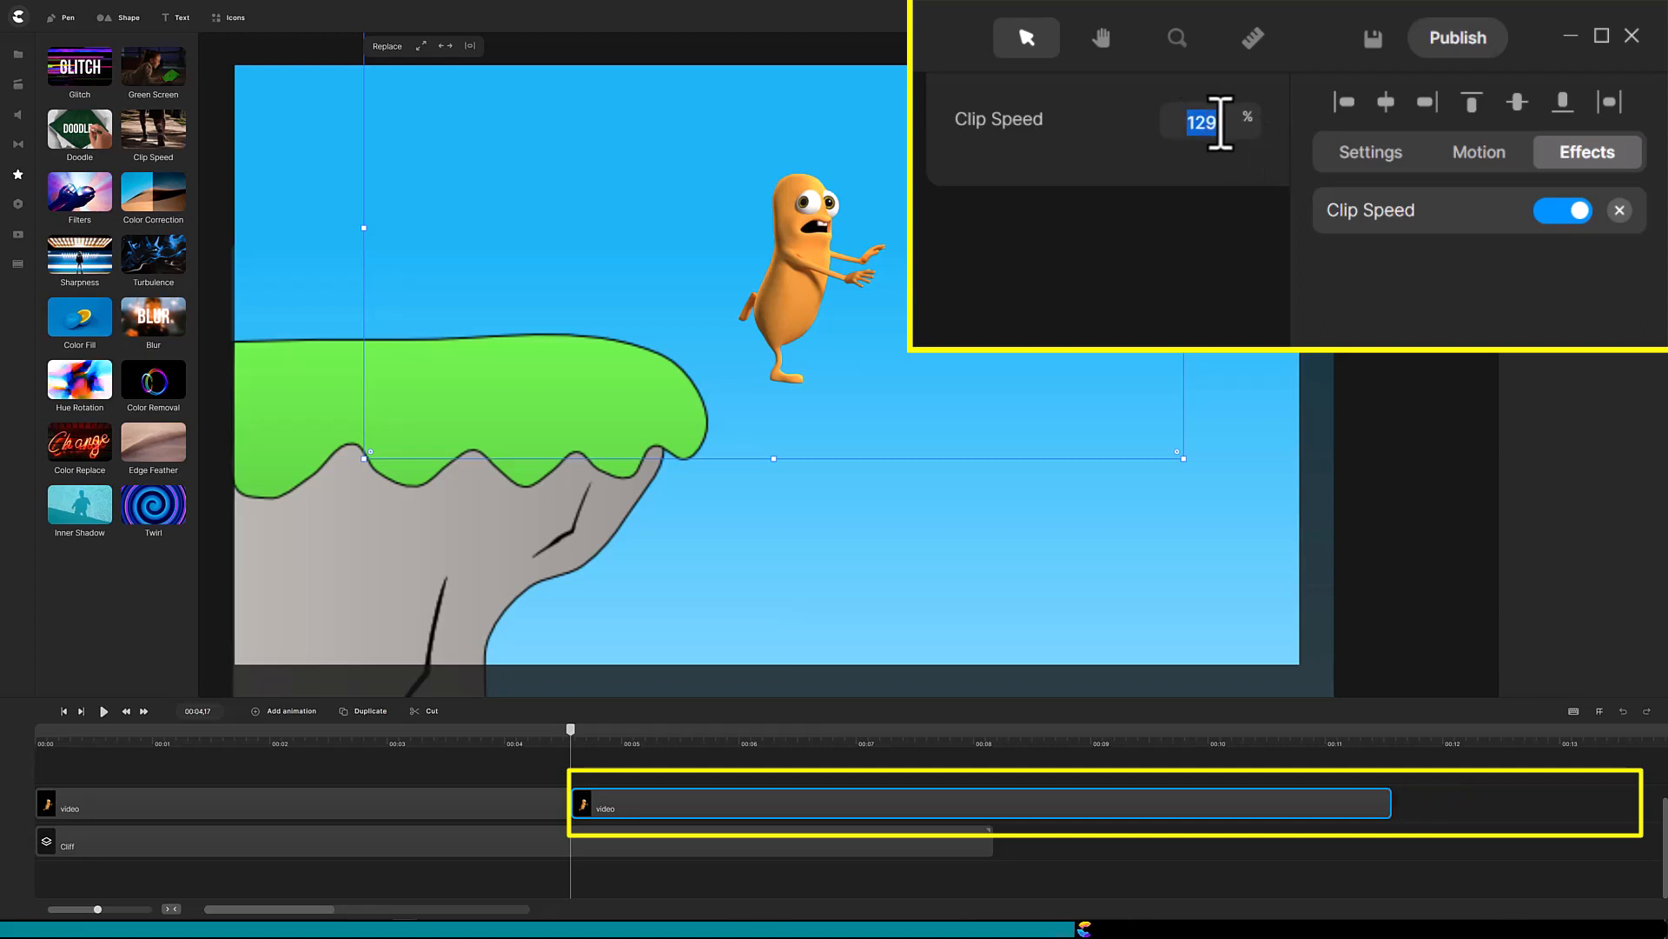
text(200)
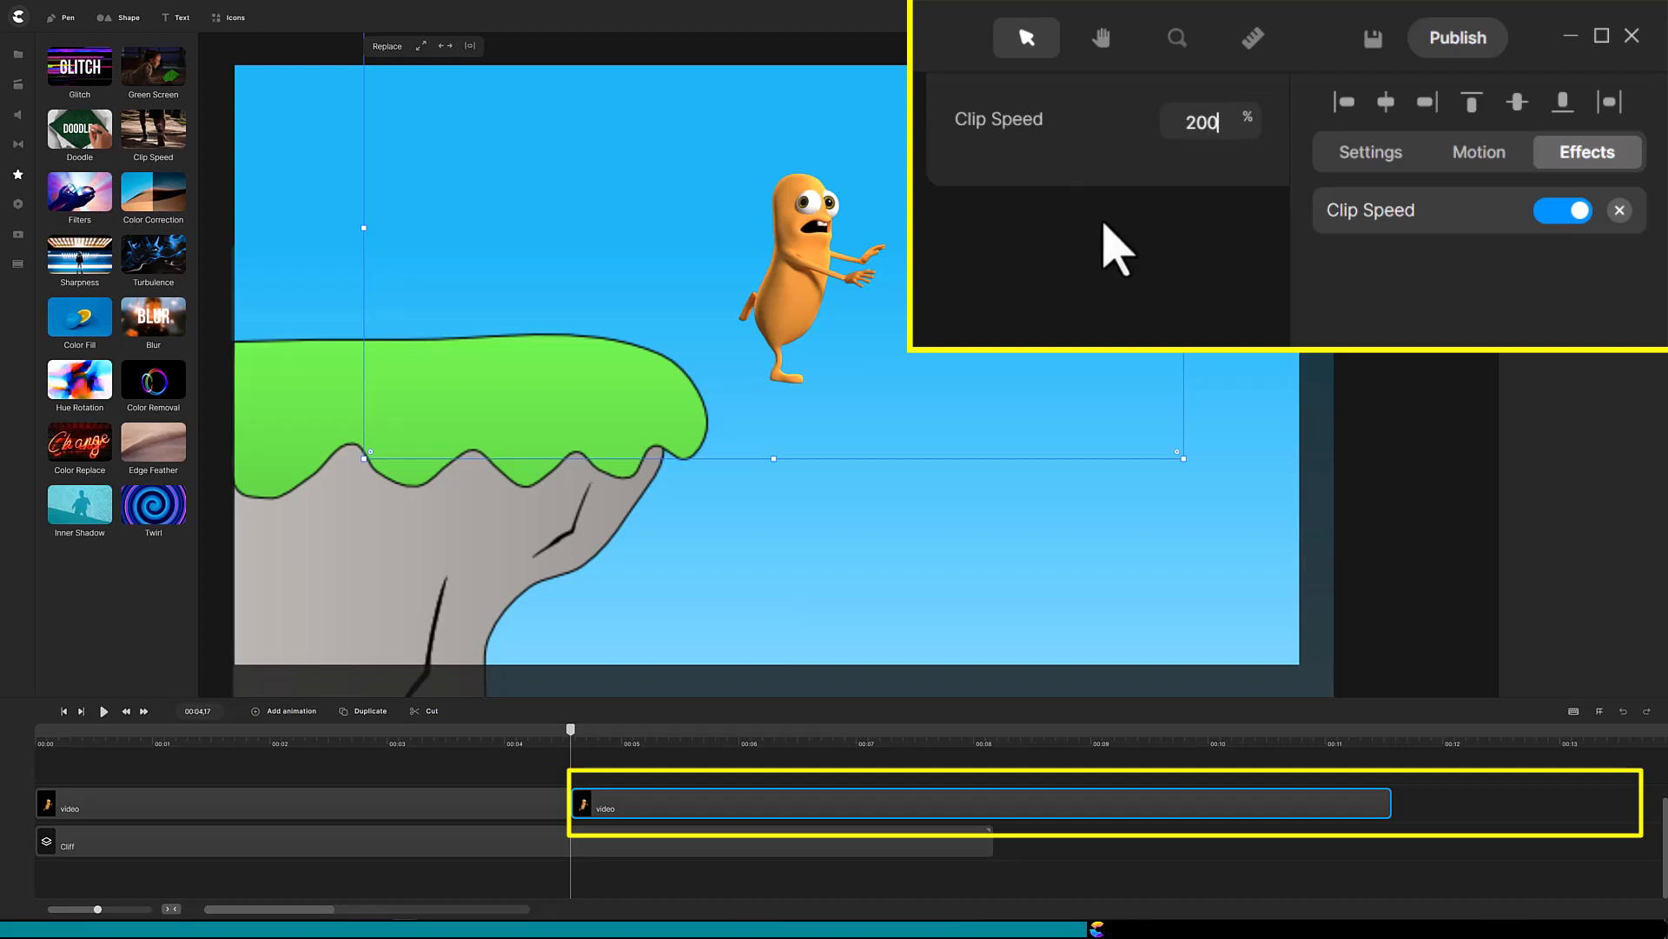
key(Return)
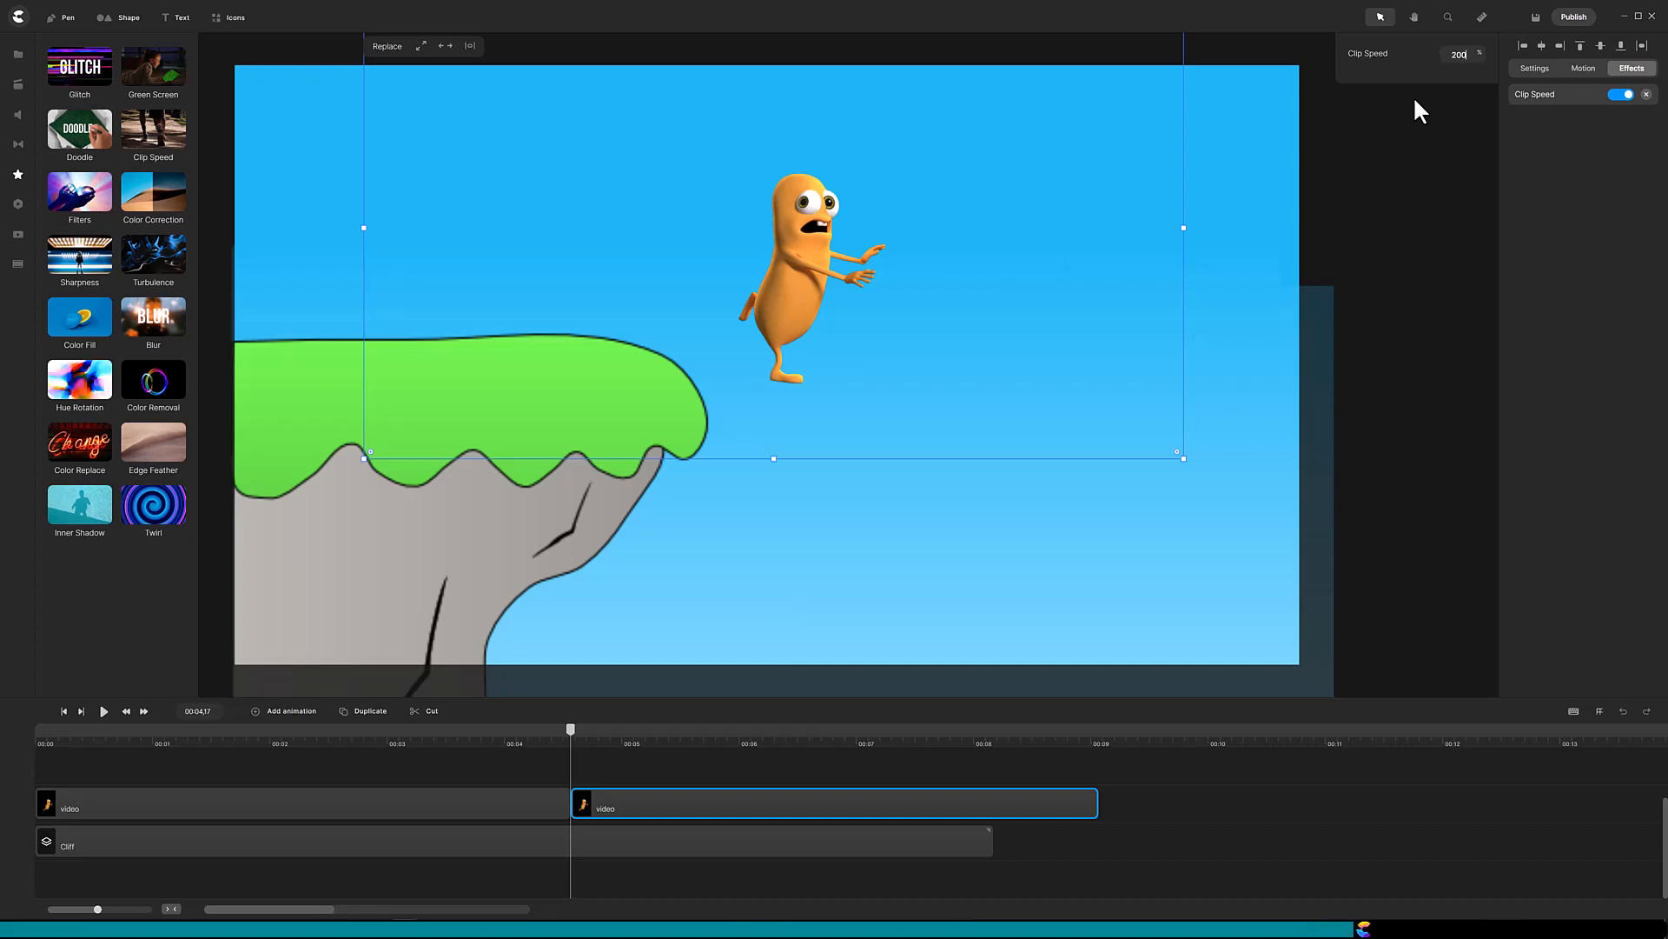
Add a linear position animation to the first clip from 00:02,02 to its end, starting with the character off the canvas's left side.
drag(551, 739, 275, 729)
click(247, 796)
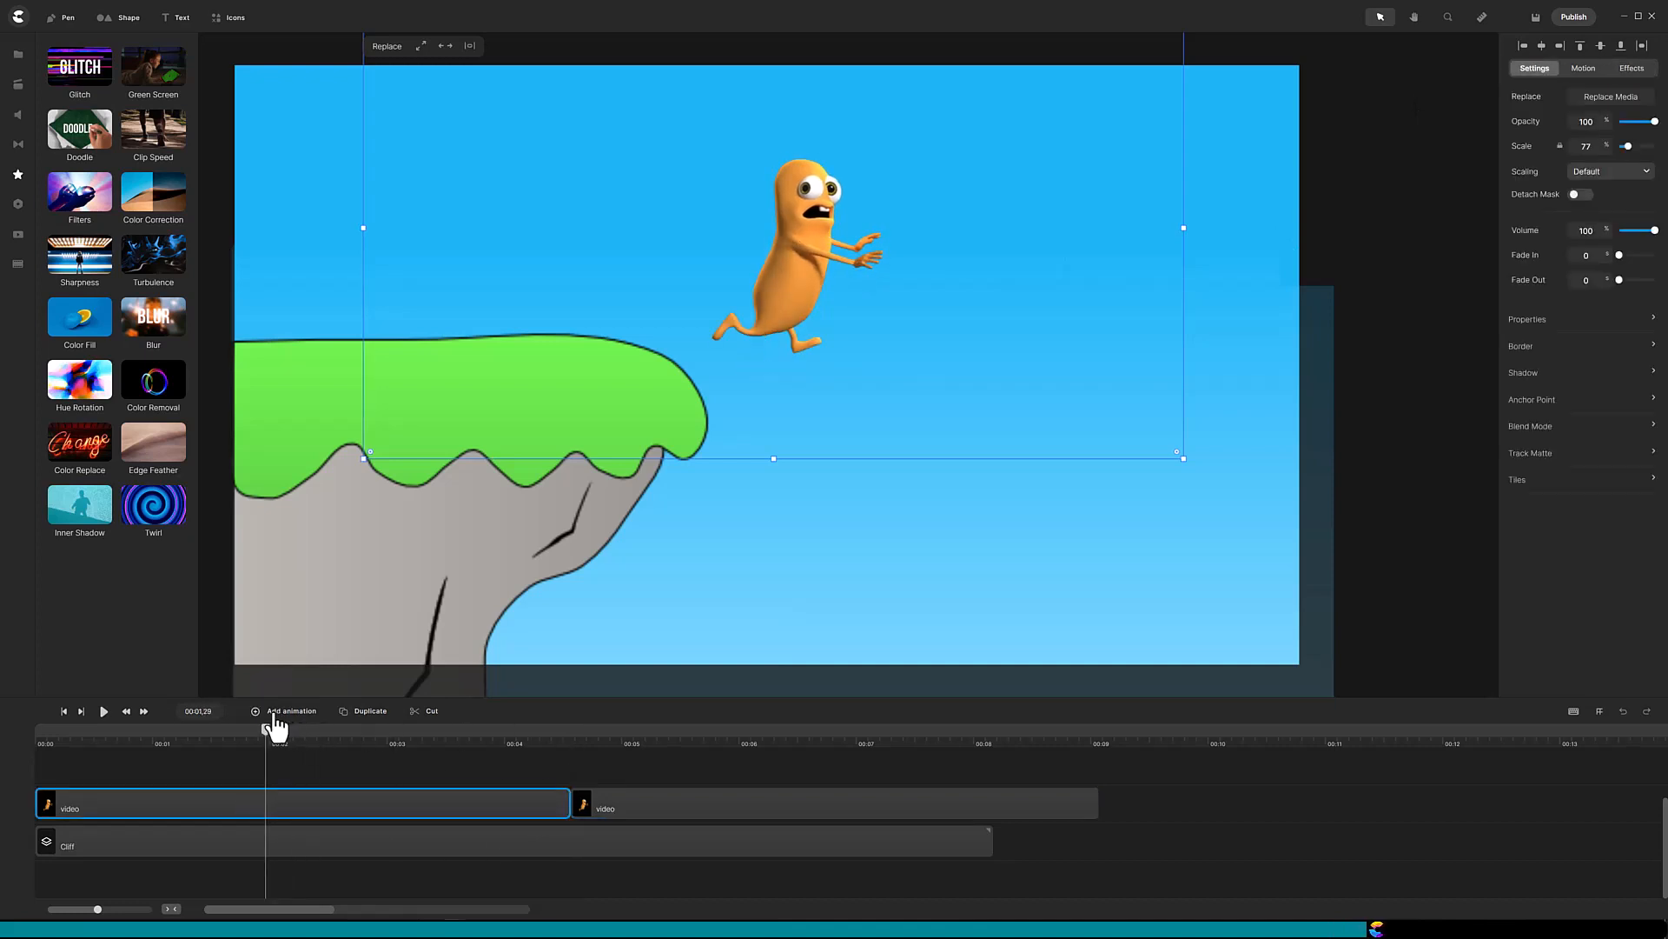
click(273, 714)
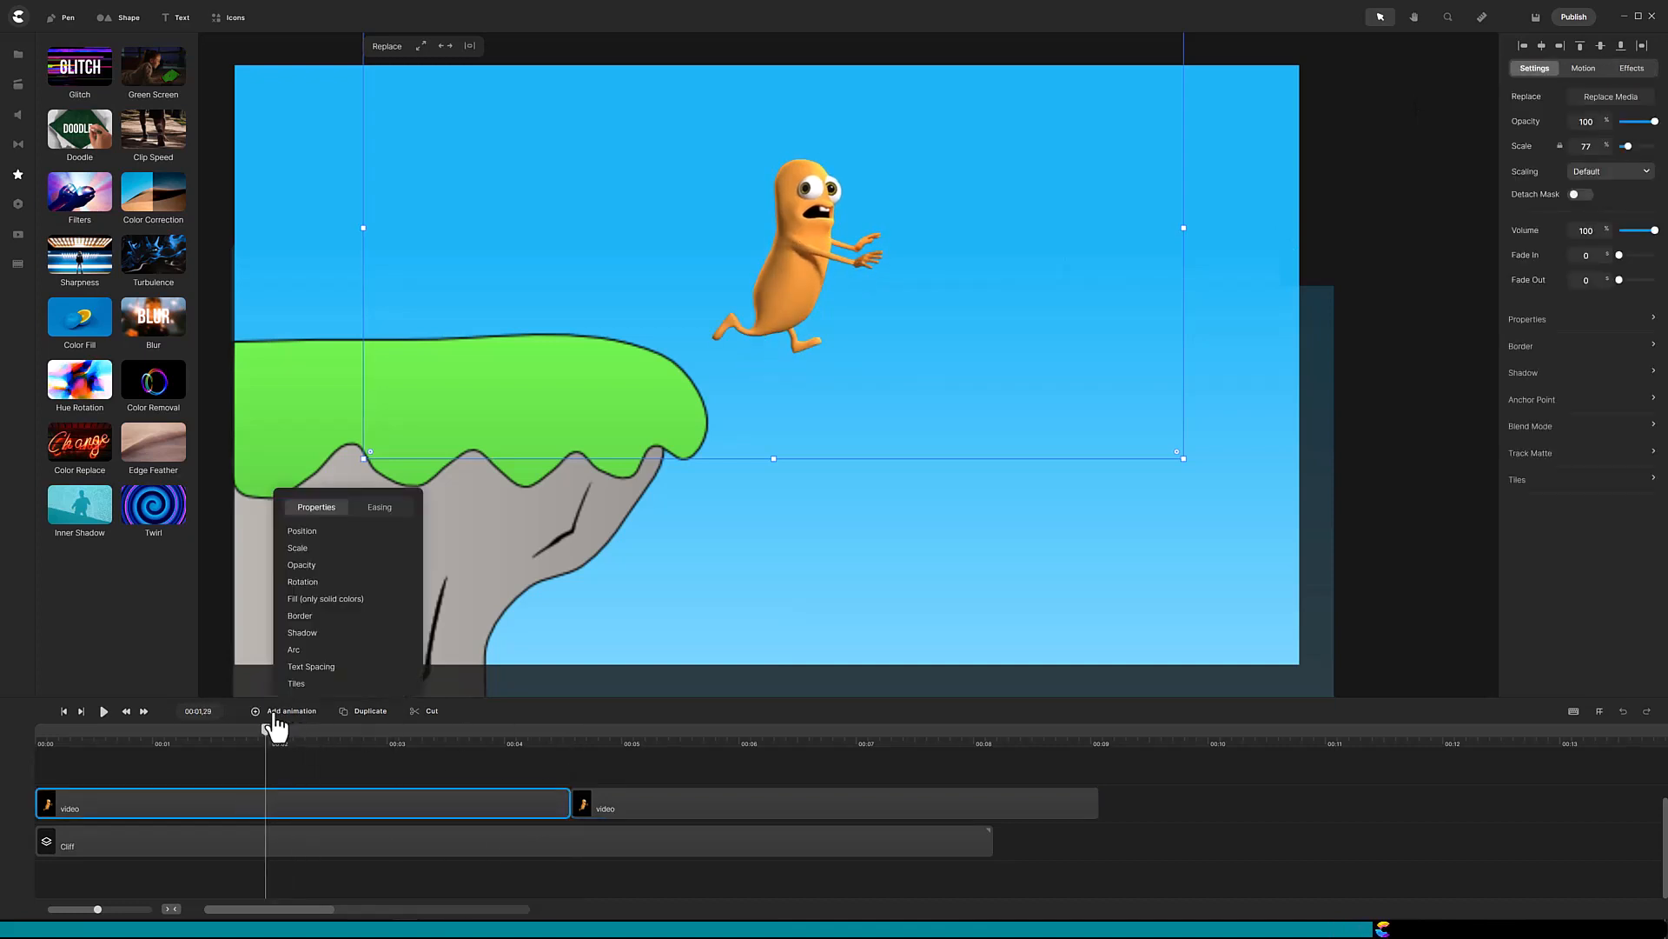
click(376, 510)
click(304, 595)
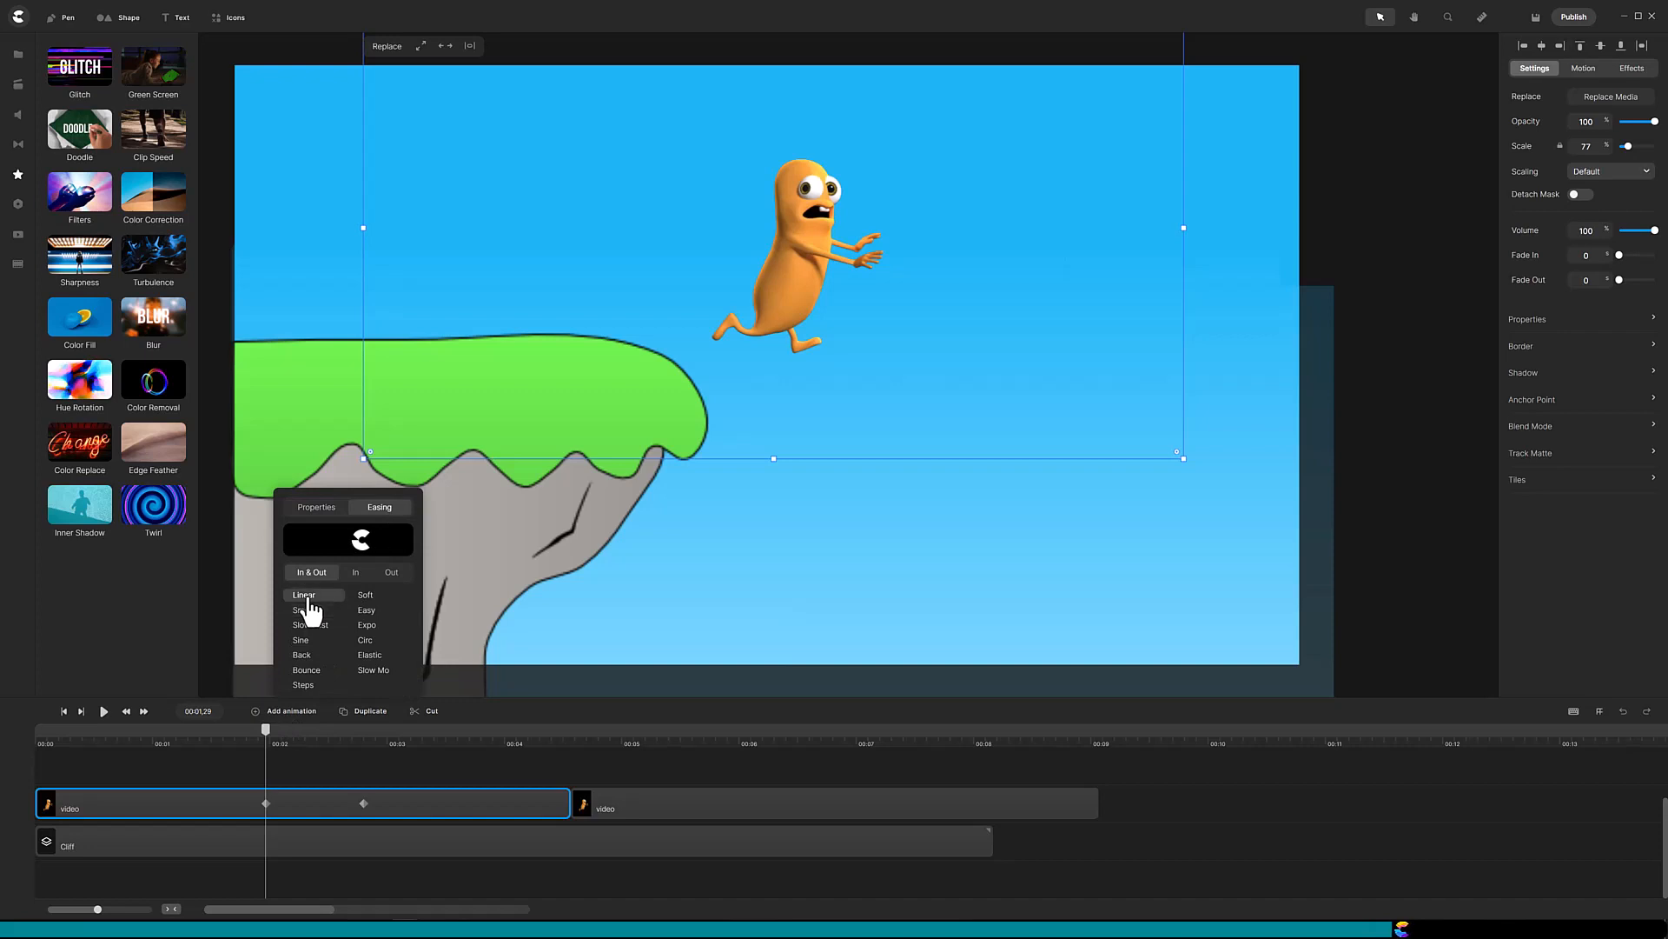
drag(324, 815, 275, 806)
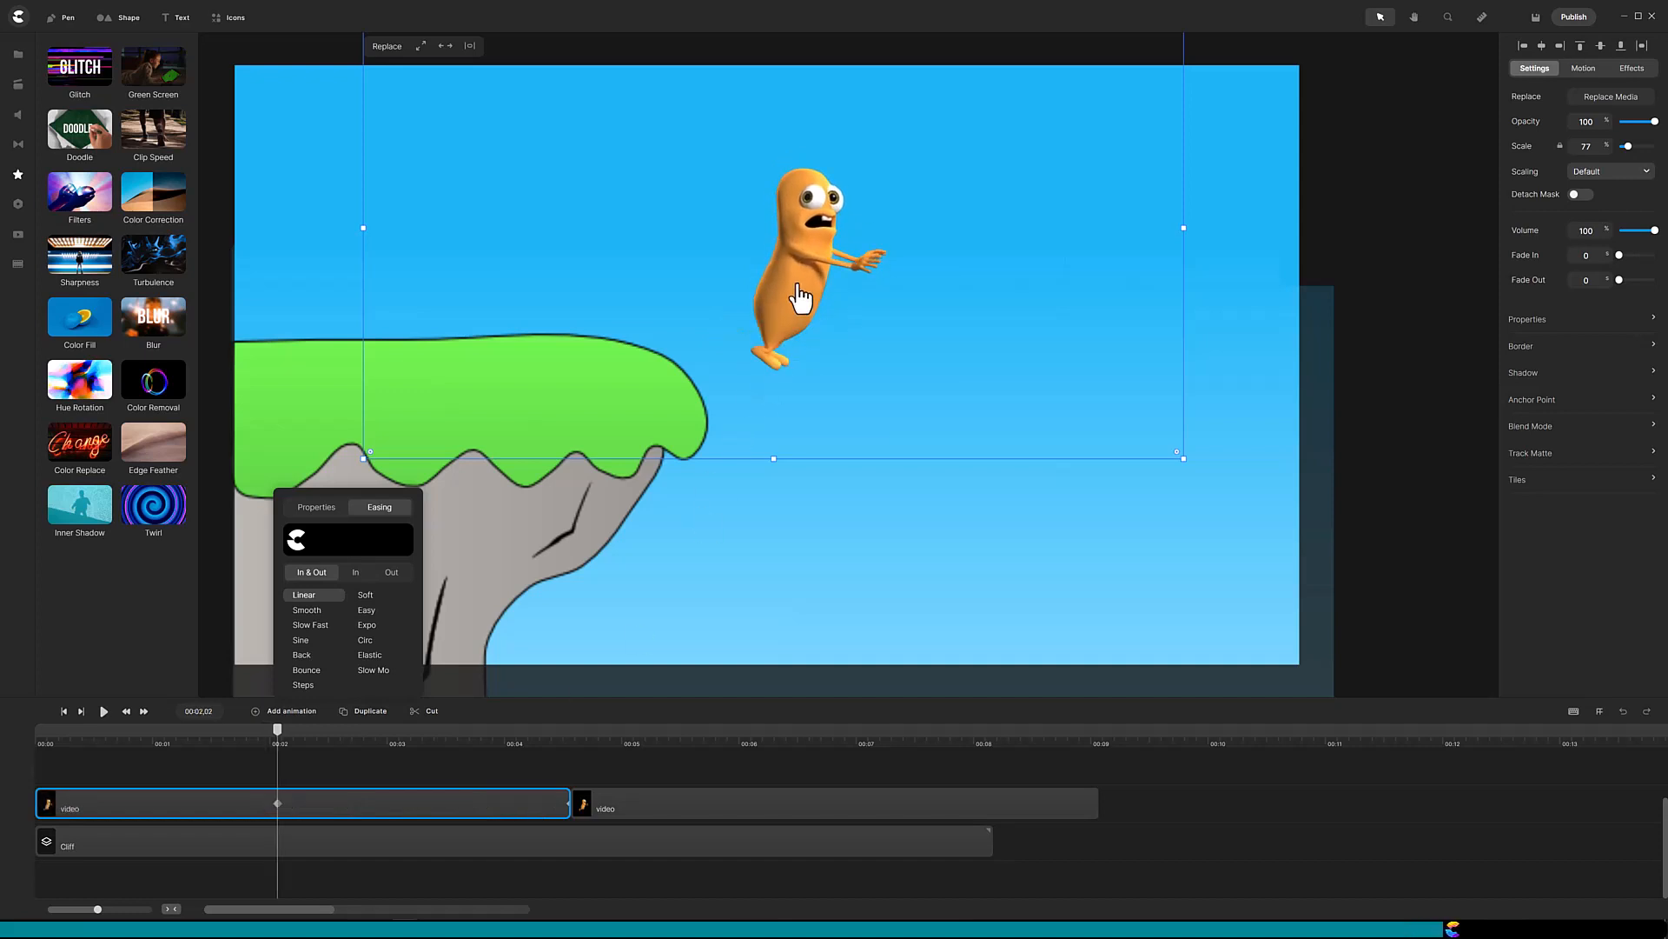
drag(652, 286, 127, 291)
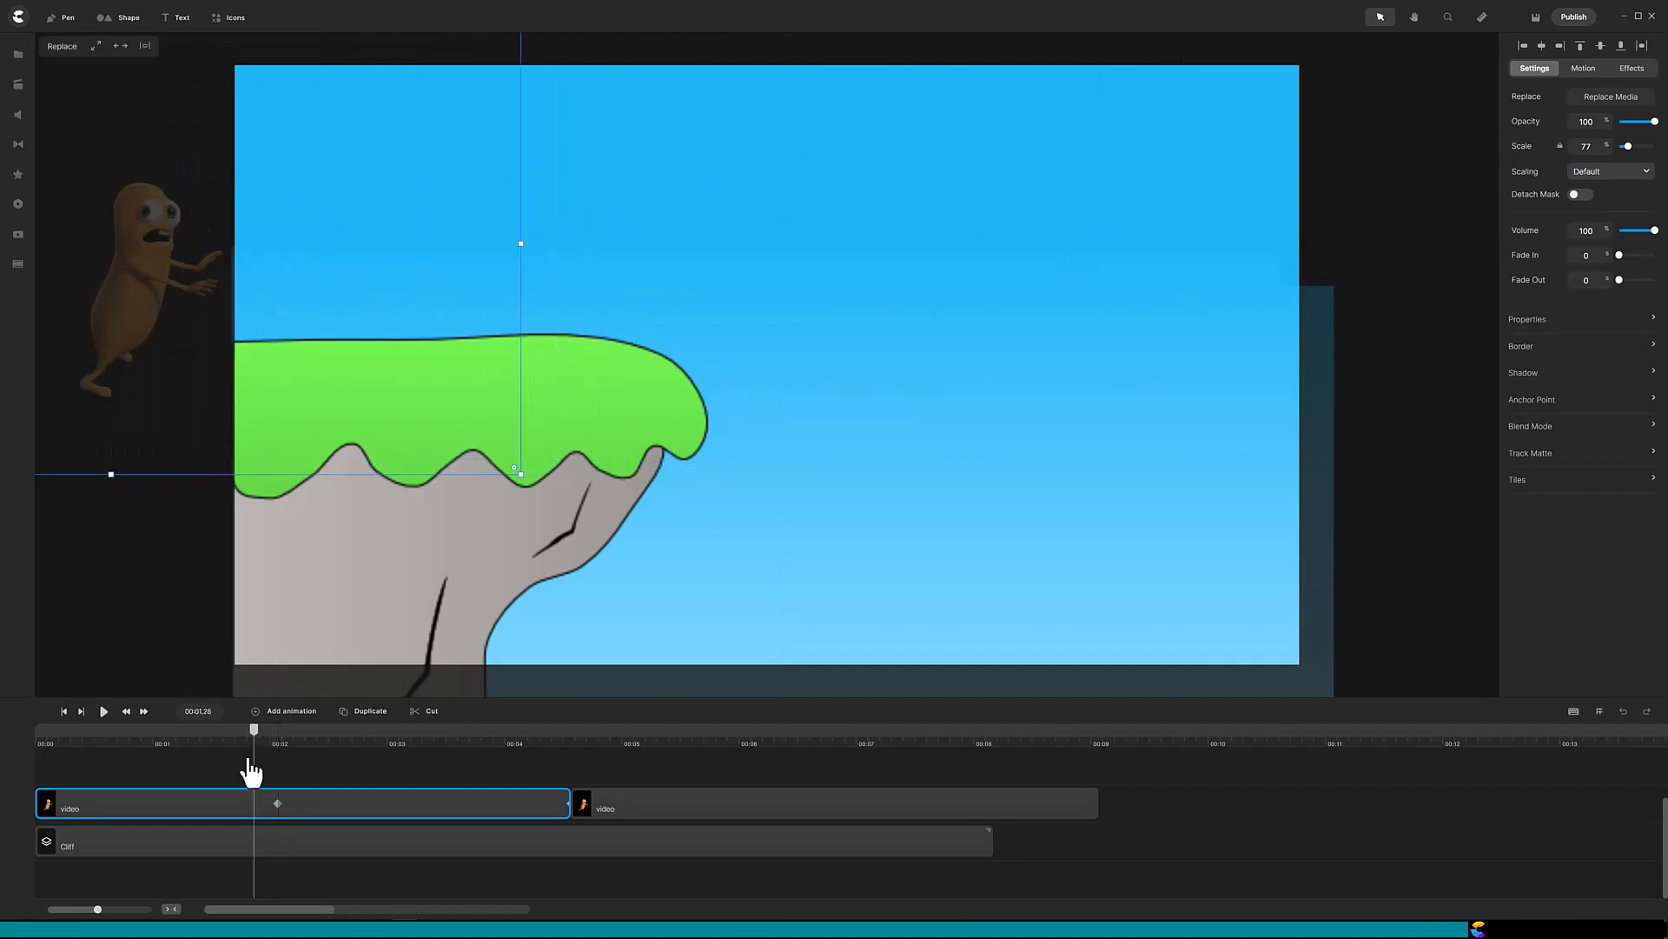
Cut the first video clip at 00:01,26 and delete the part before the cut.
click(433, 711)
click(216, 796)
key(Delete)
Add a position animation to the second video clip from 00:05,05 to 00:06,00, with the character ending below the canvas.
drag(405, 764, 639, 758)
click(655, 807)
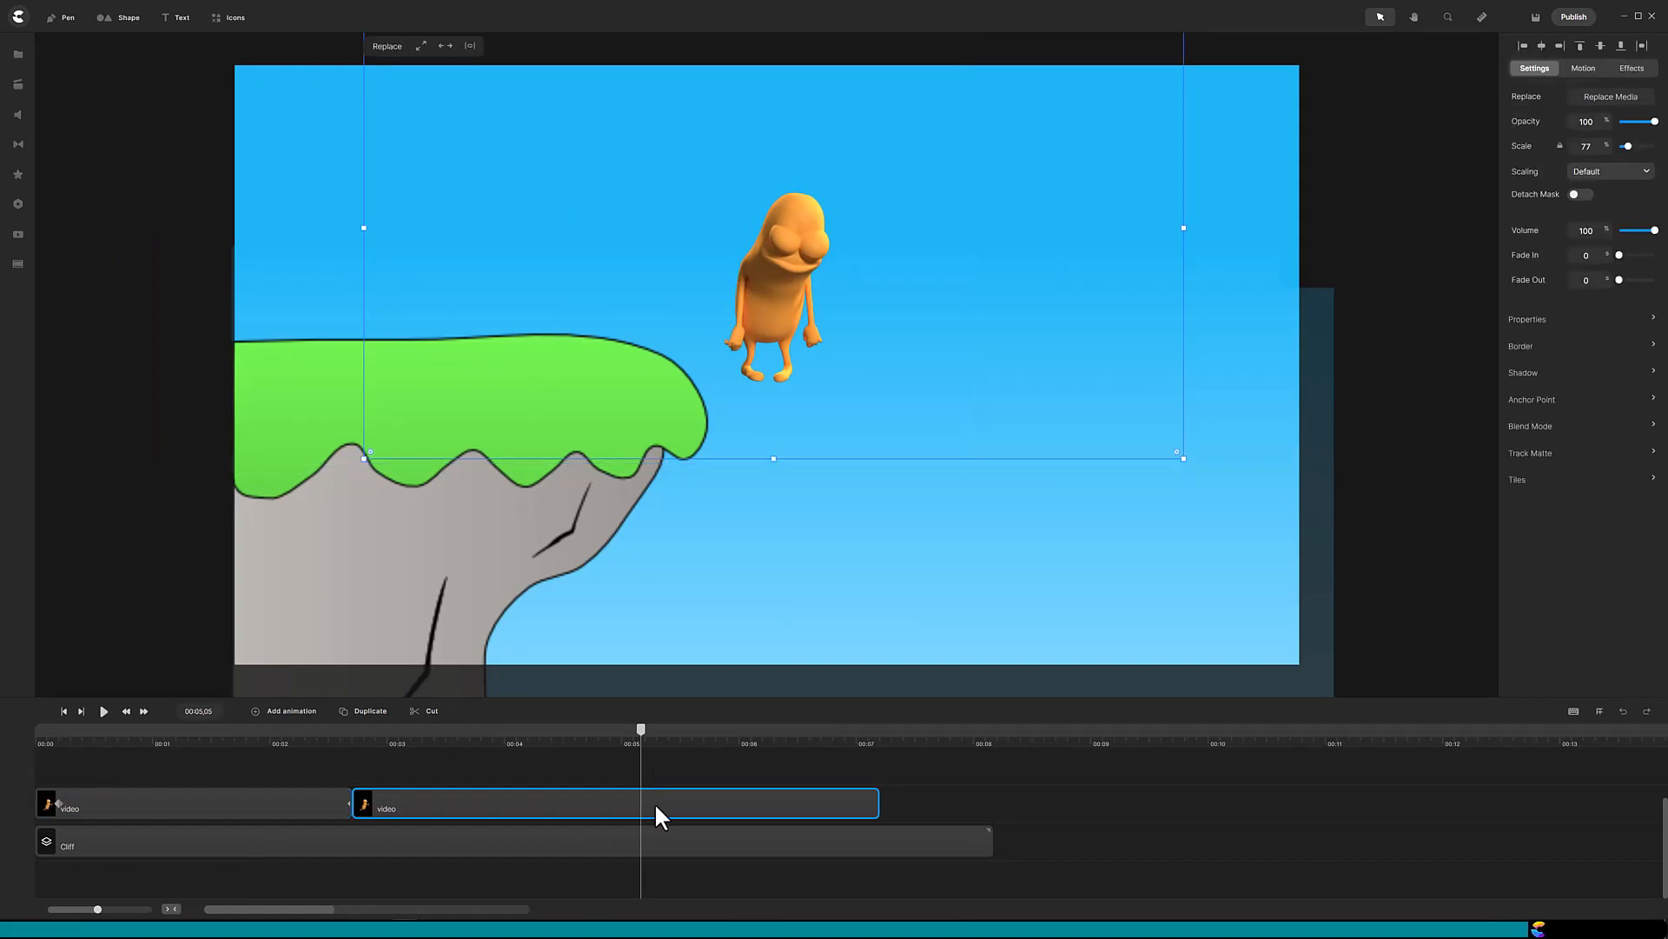
click(289, 714)
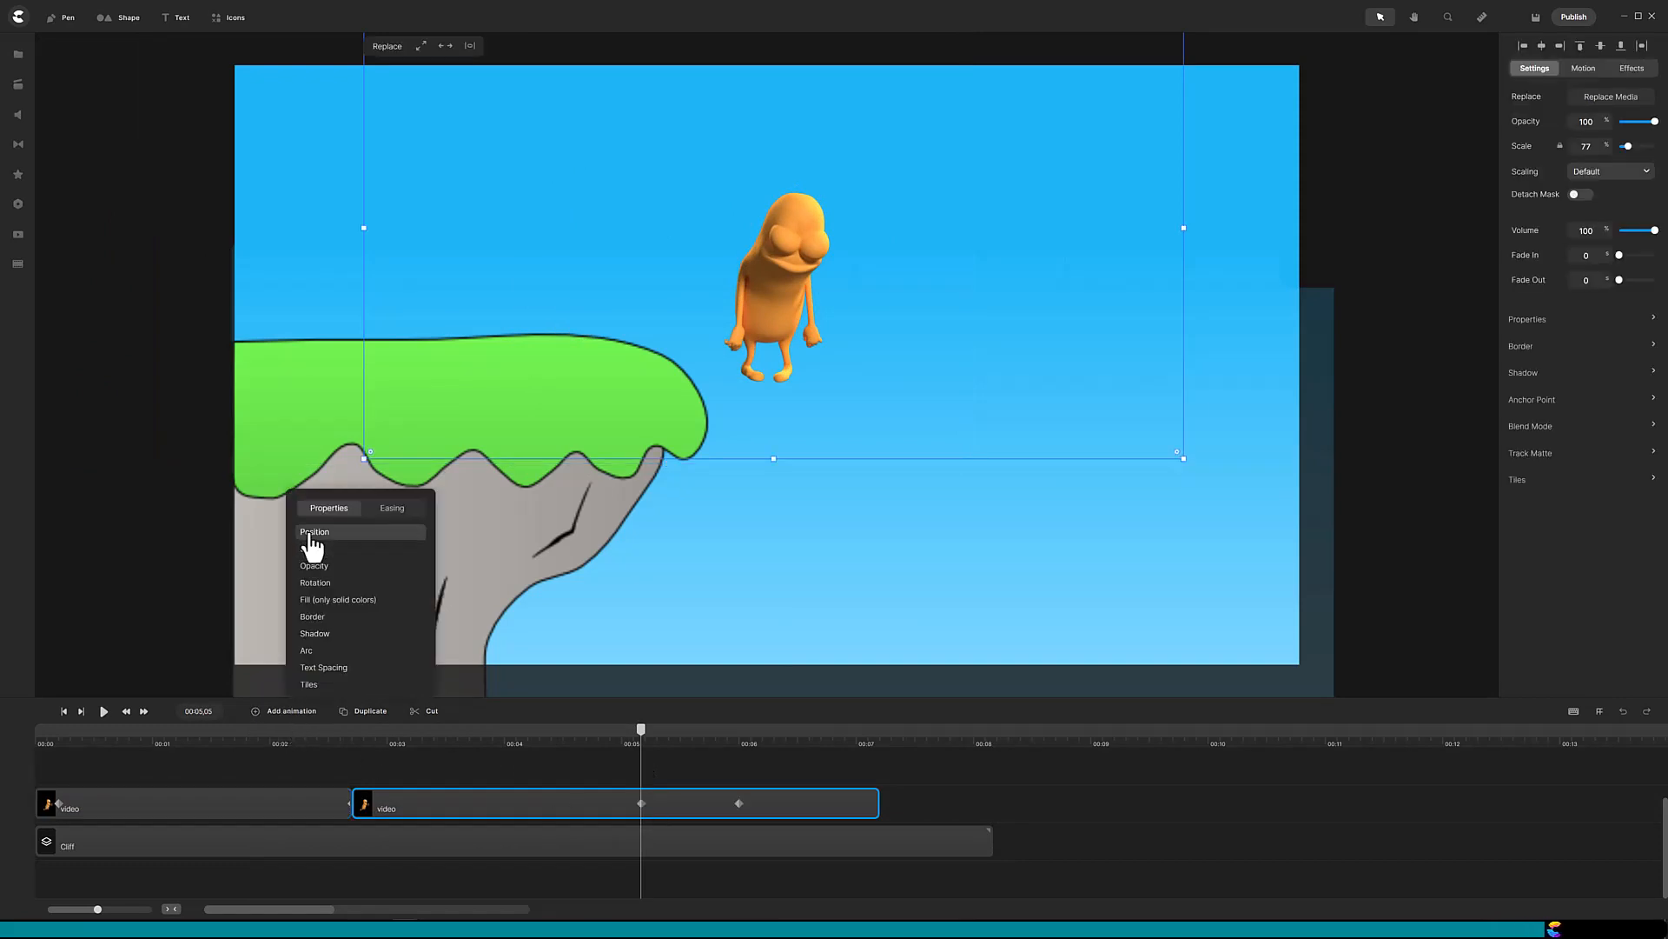
click(738, 802)
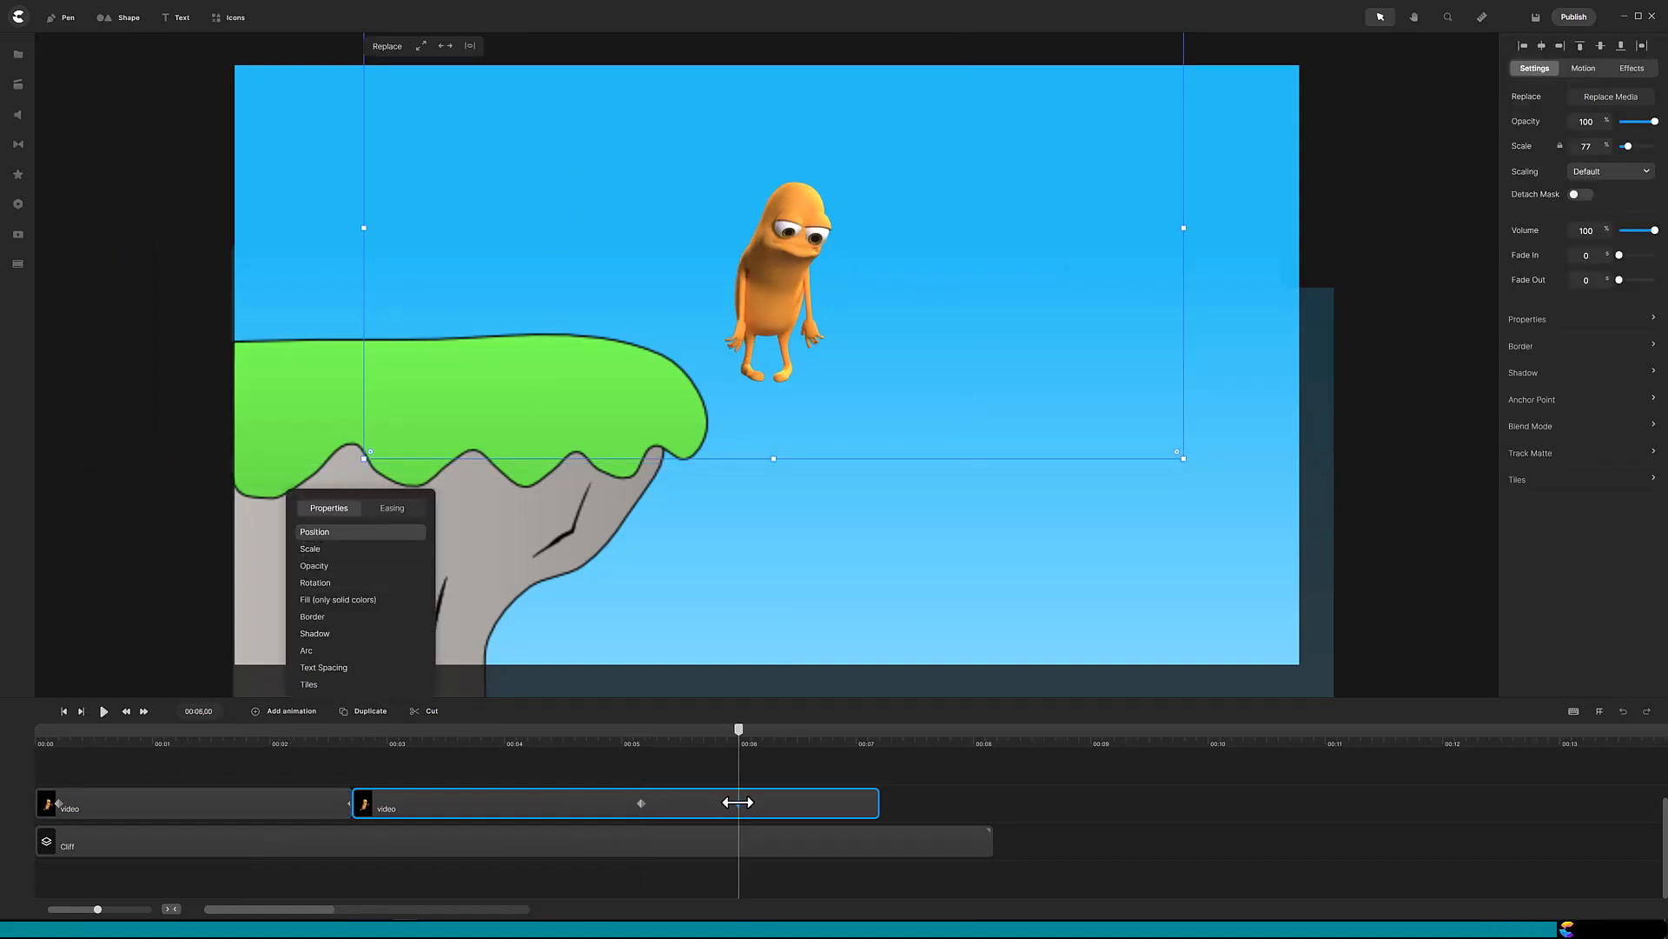
drag(769, 300, 732, 784)
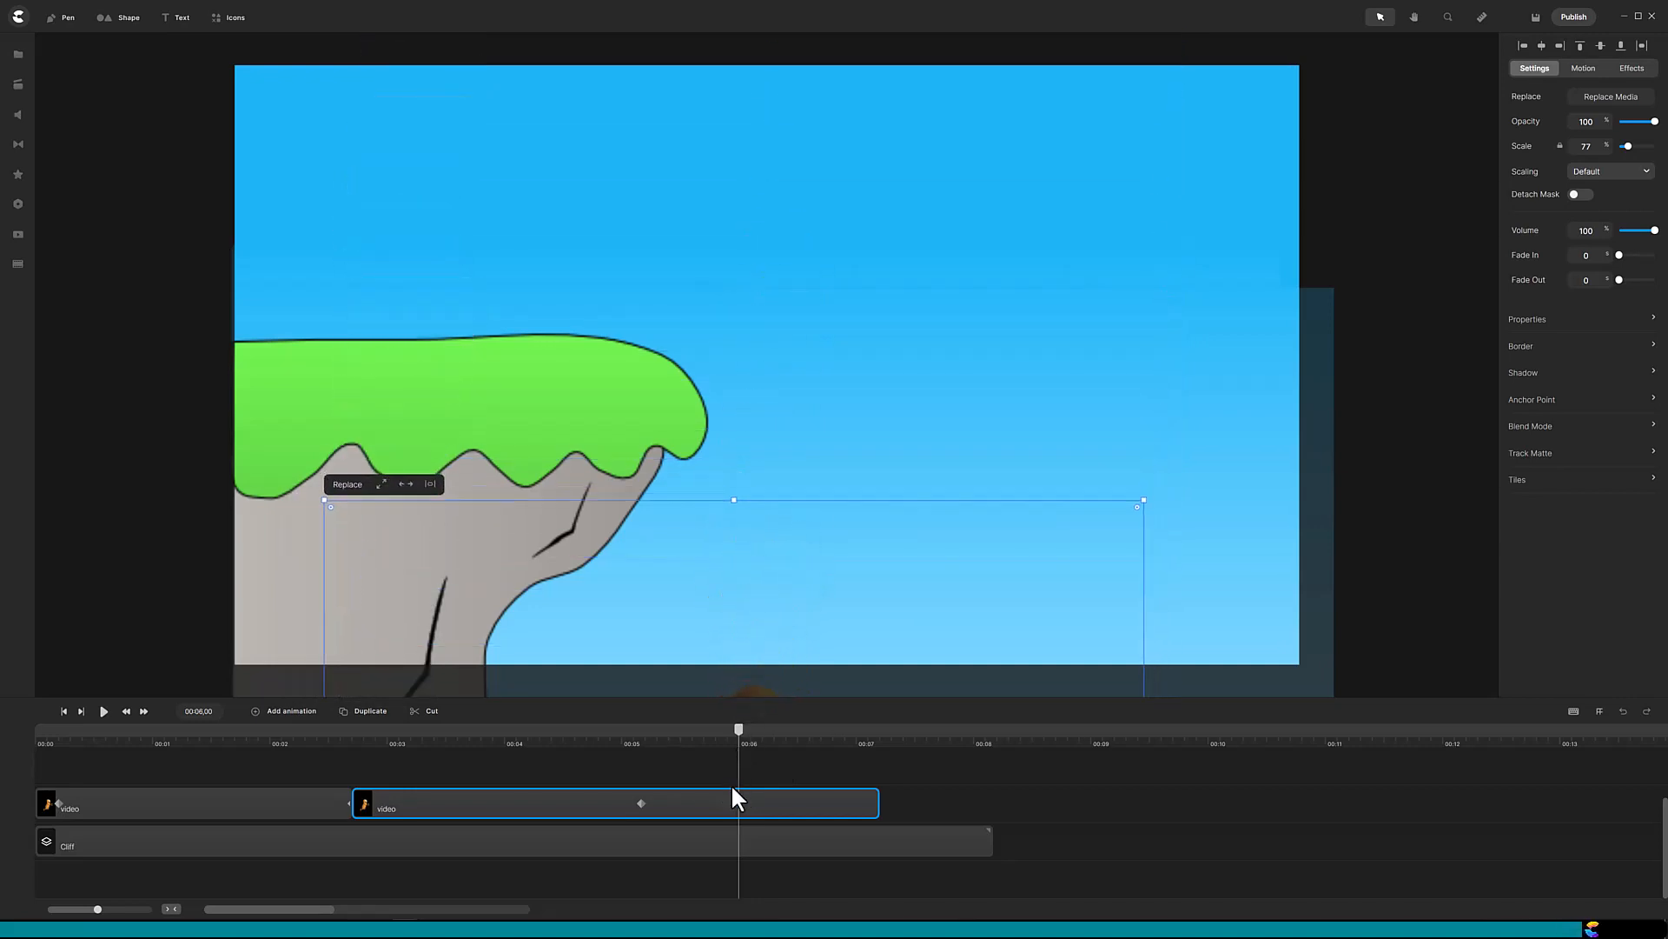